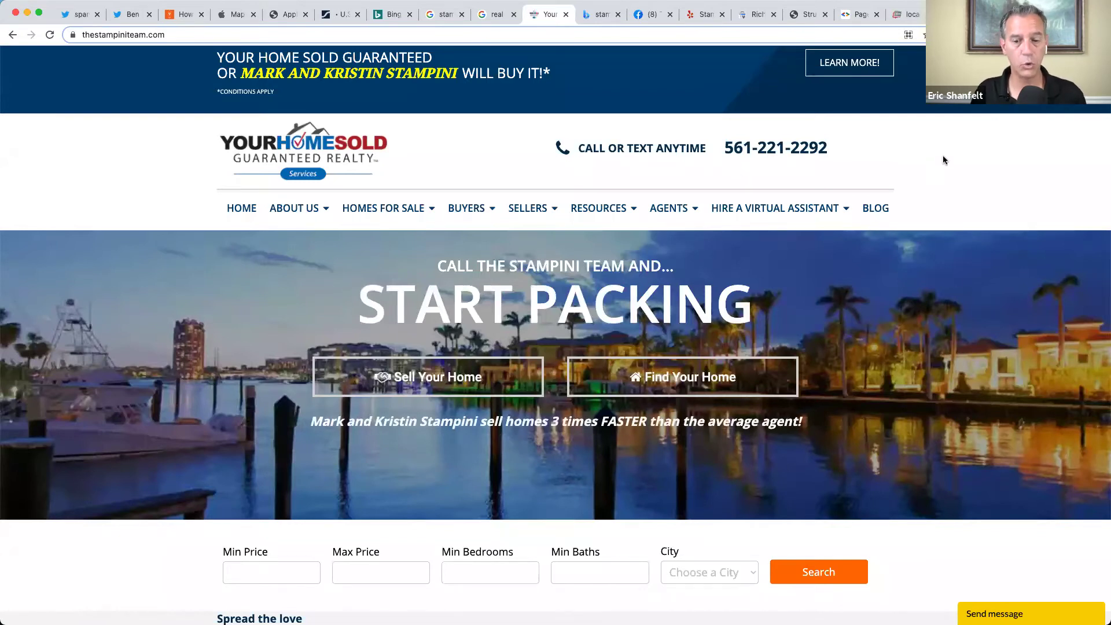
# Examine the city options offered in the home search form on the real estate team's website
pyautogui.scroll(-6, 942, 160)
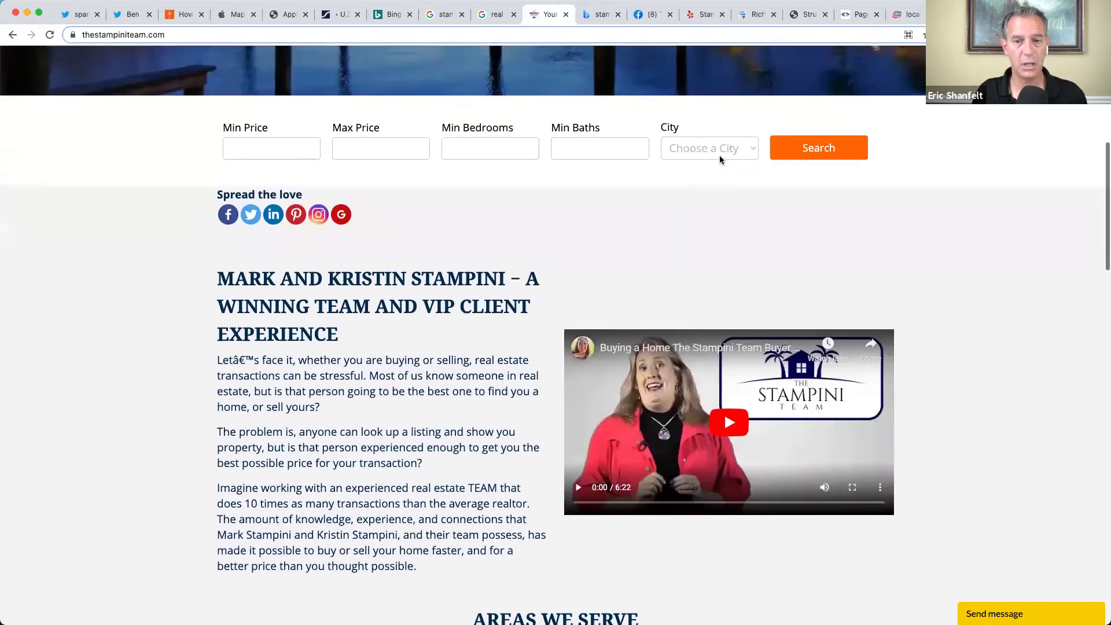
pyautogui.click(720, 155)
pyautogui.scroll(-5, 720, 339)
pyautogui.scroll(-20, 720, 343)
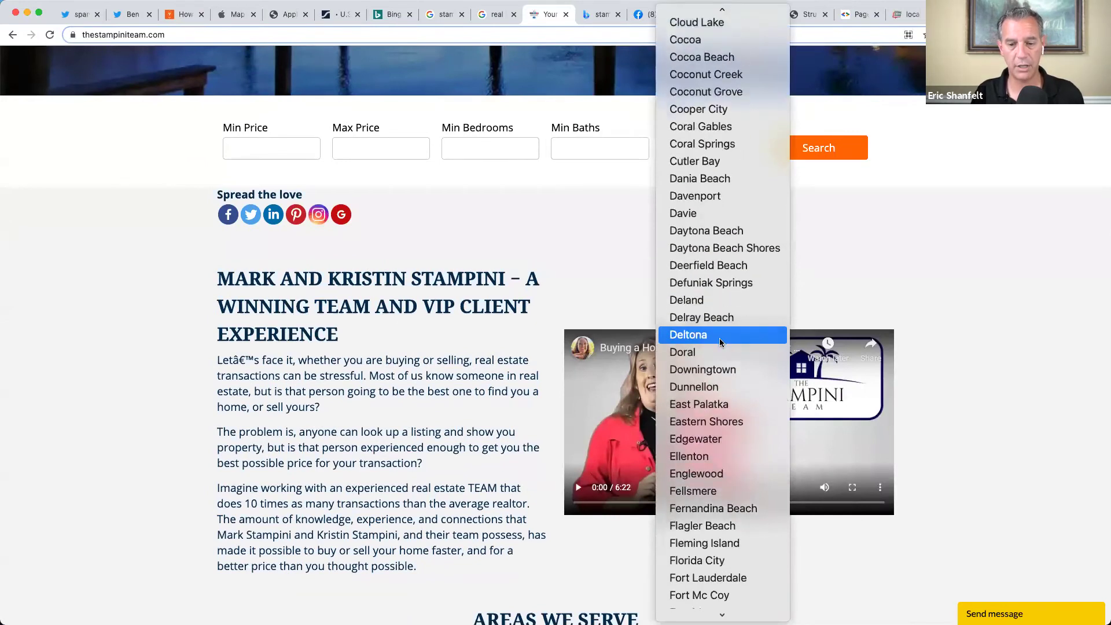
pyautogui.scroll(-20, 717, 348)
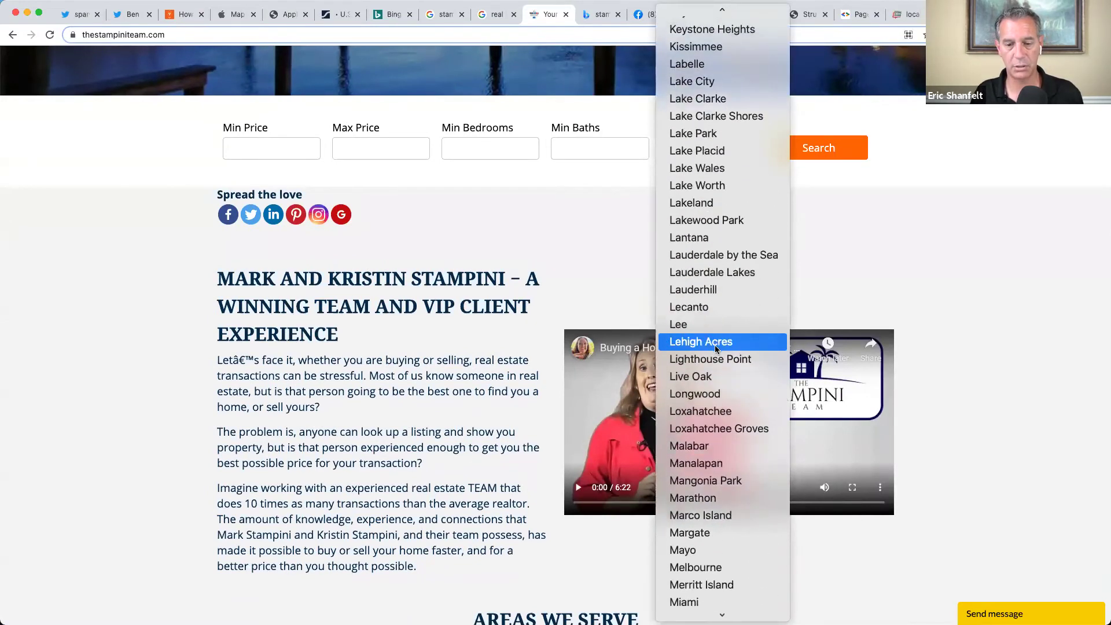
pyautogui.scroll(20, 716, 347)
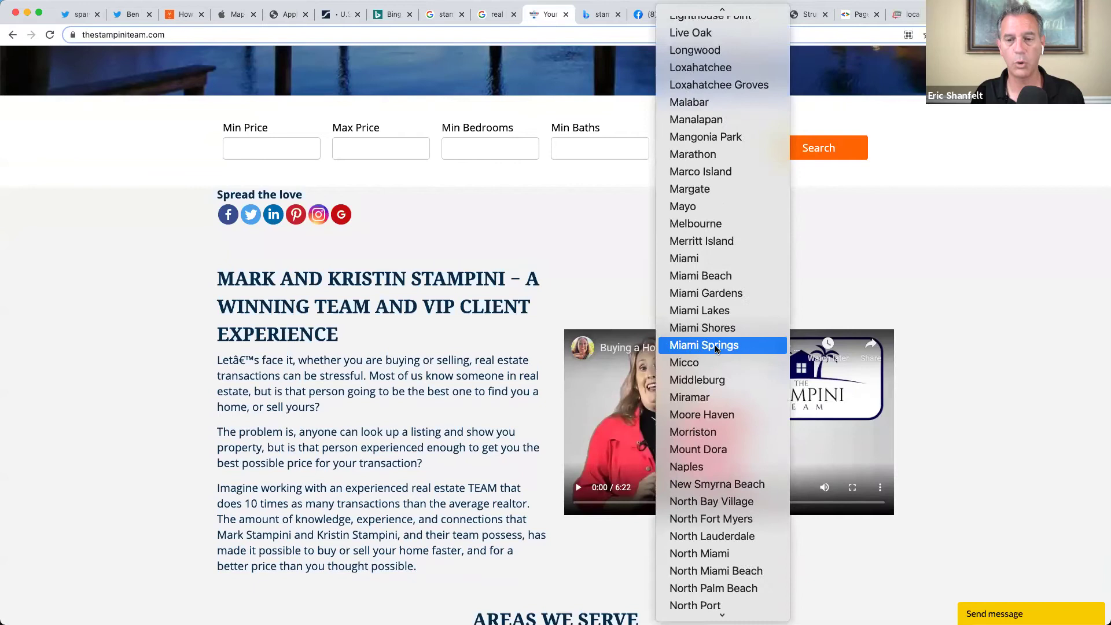
pyautogui.click(918, 176)
pyautogui.scroll(5, 922, 187)
pyautogui.scroll(3, 922, 191)
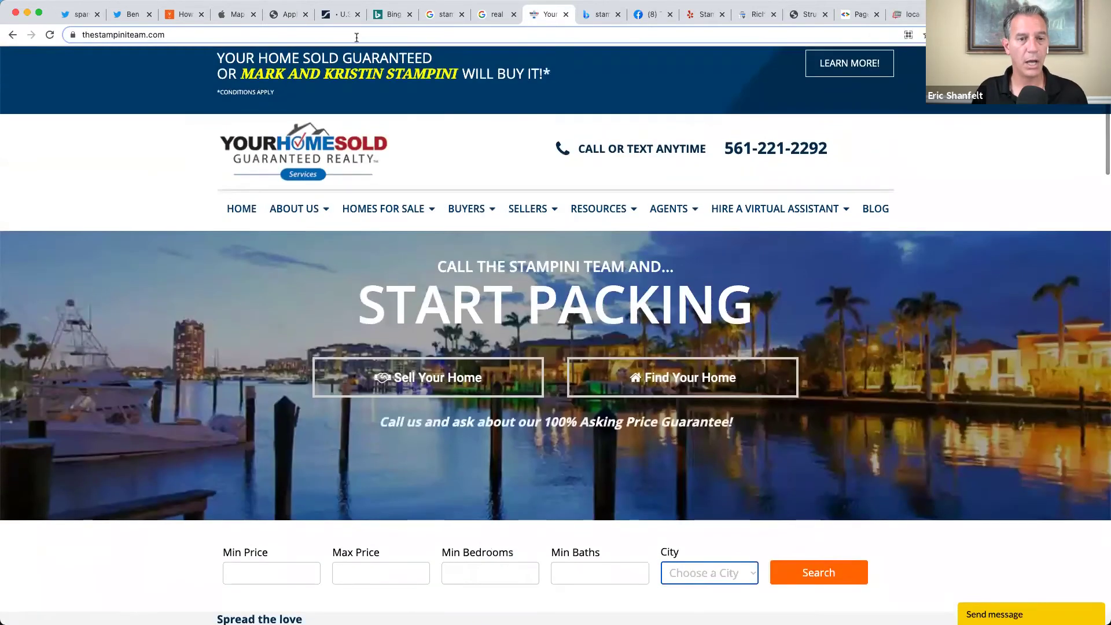
# View the "stampini group florida" Google results and highlight the full business name in the business profile
pyautogui.click(434, 20)
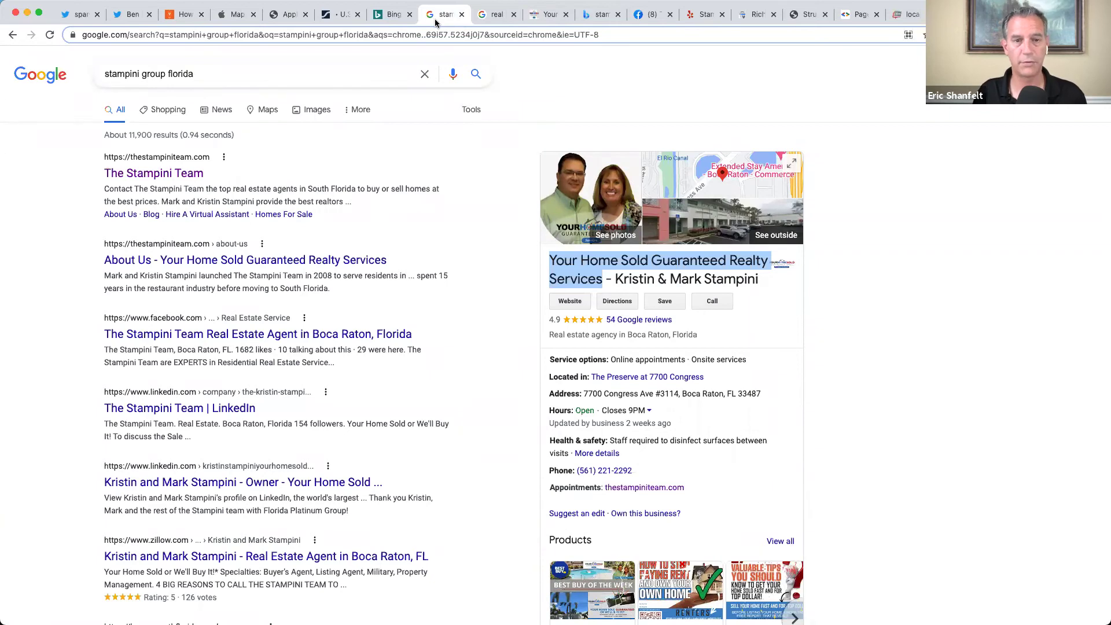
pyautogui.click(932, 178)
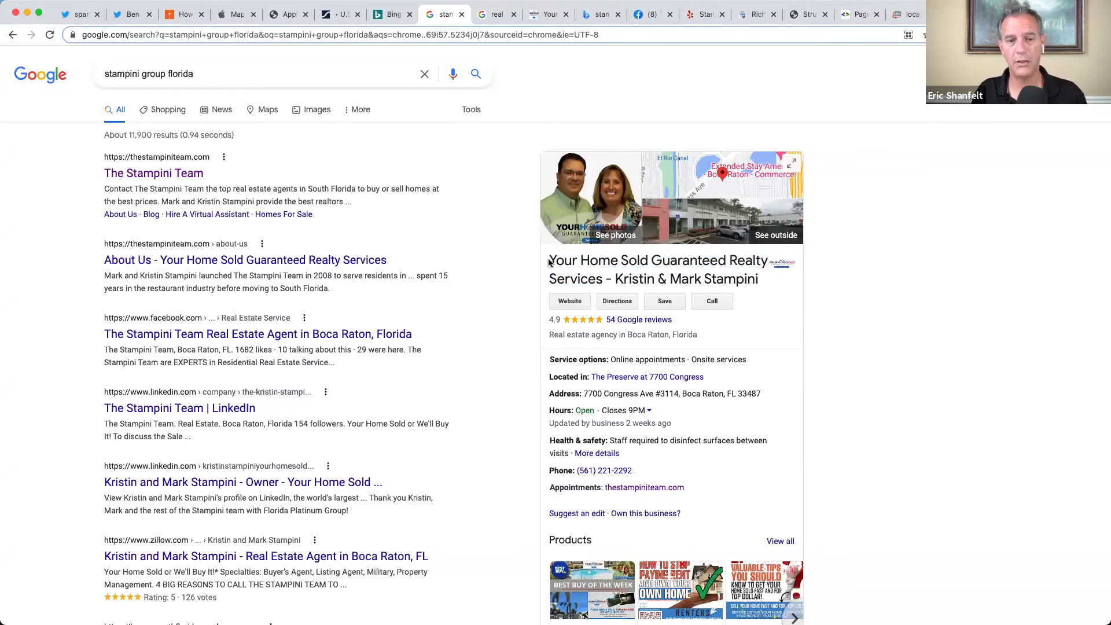
pyautogui.moveTo(550, 260); pyautogui.dragTo(784, 284)
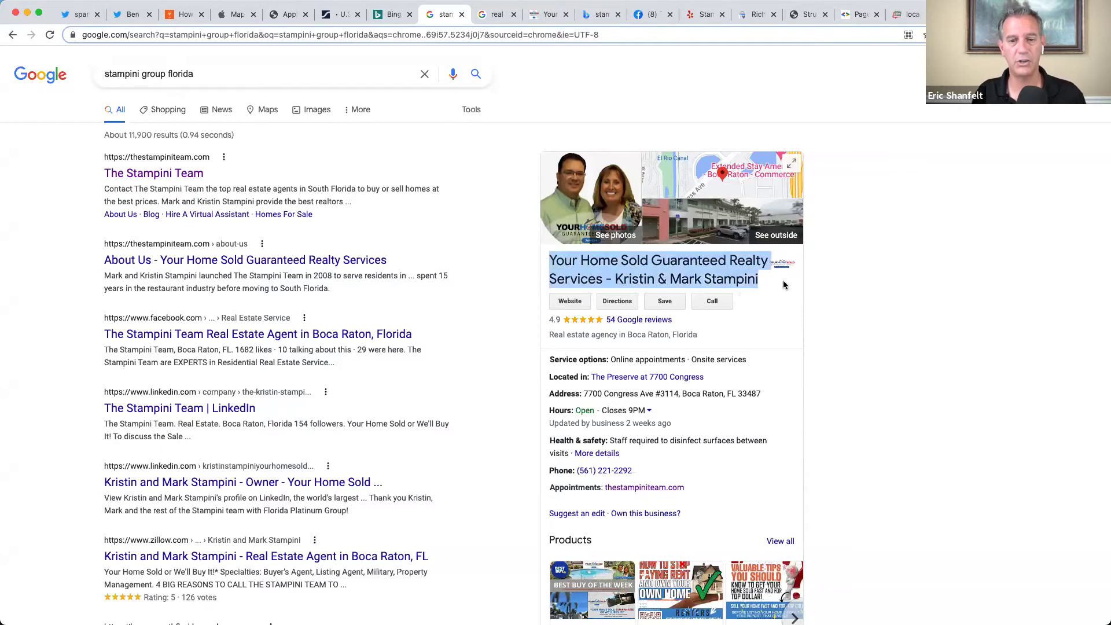
pyautogui.click(869, 263)
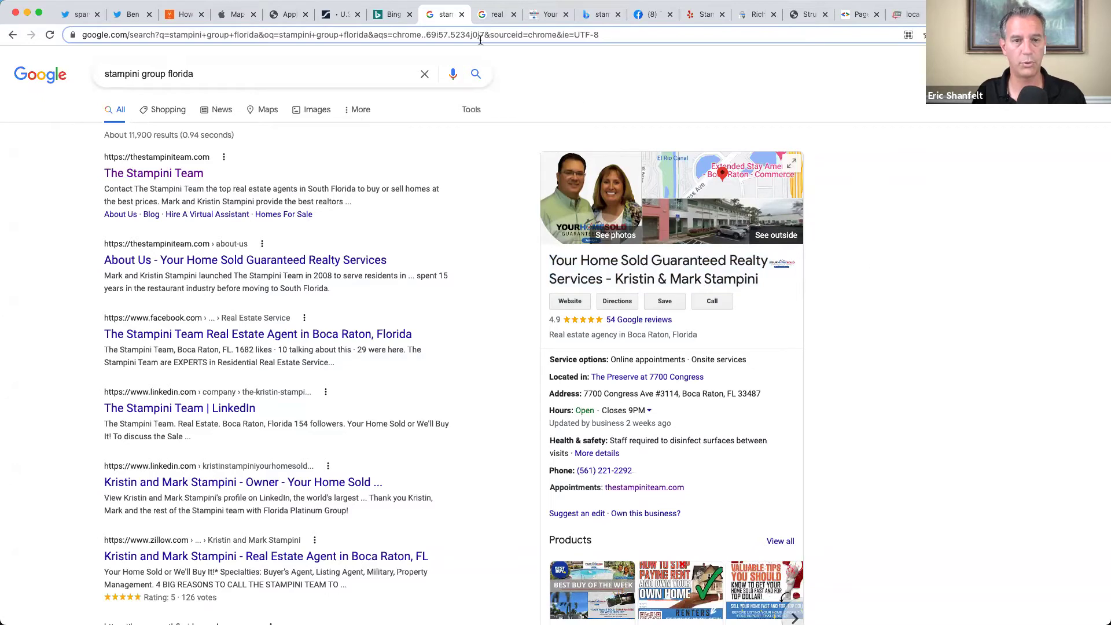
# View the "real estate agent boca raton fl" results, and return to the brand search to highlight the profile's business name
pyautogui.click(490, 21)
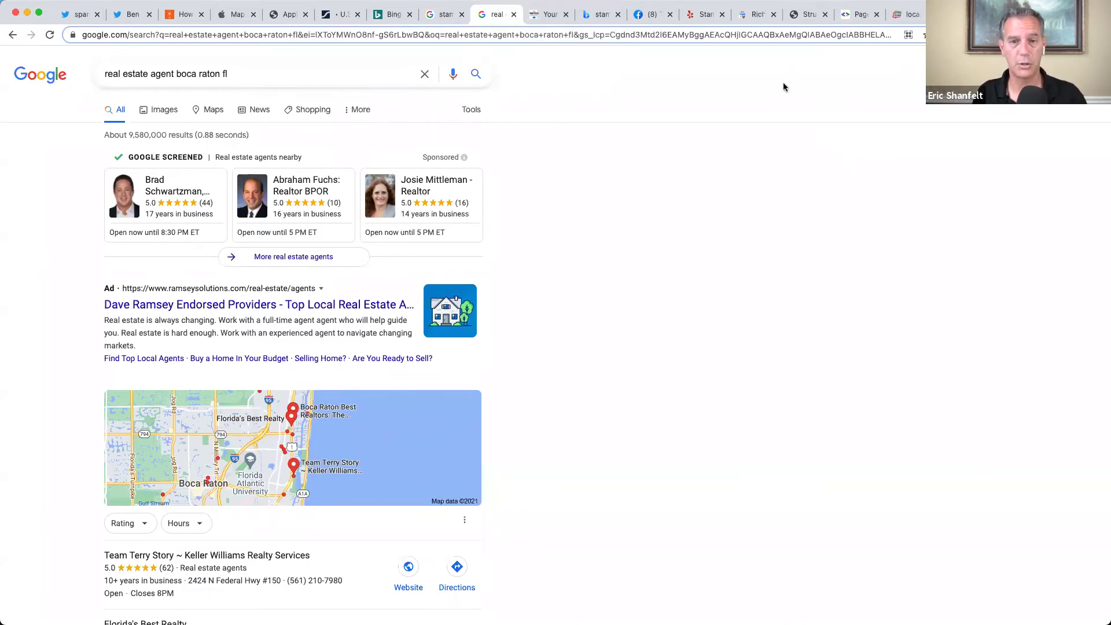
pyautogui.click(439, 16)
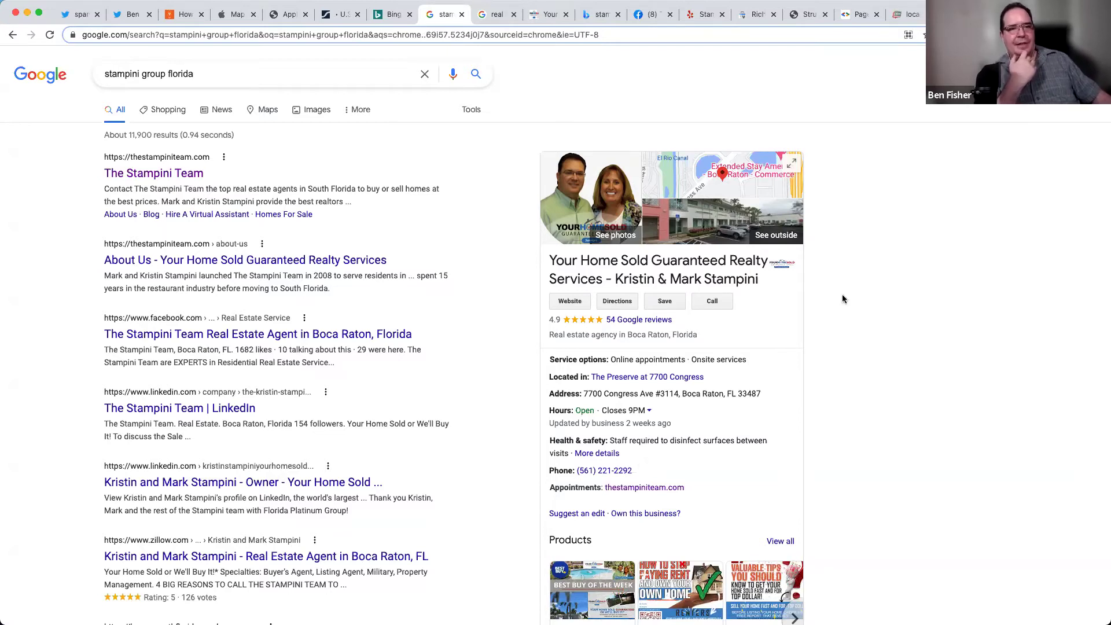
pyautogui.moveTo(539, 262); pyautogui.dragTo(778, 283)
pyautogui.click(852, 259)
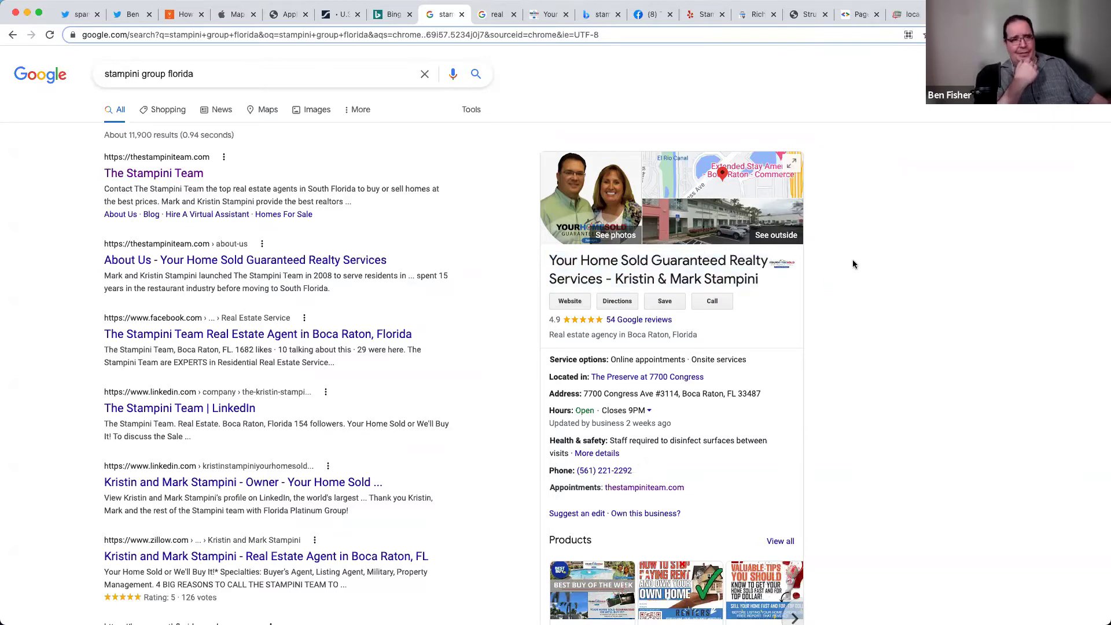
# Compare the website's home page and the Boca Raton agent results with the "stampini group florida" results
pyautogui.click(540, 15)
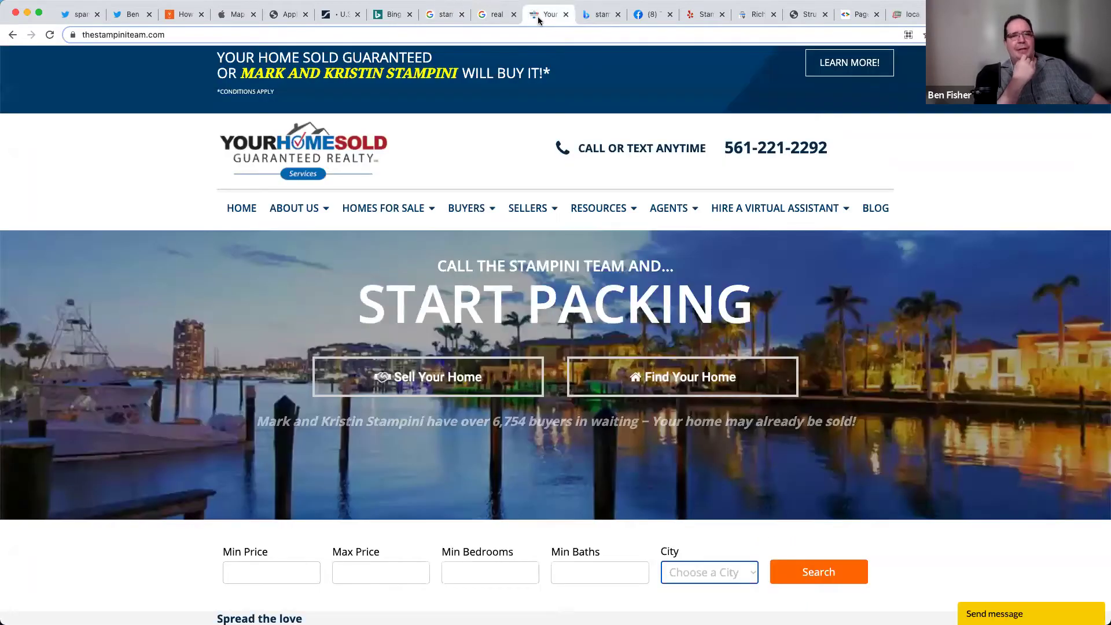
pyautogui.click(487, 20)
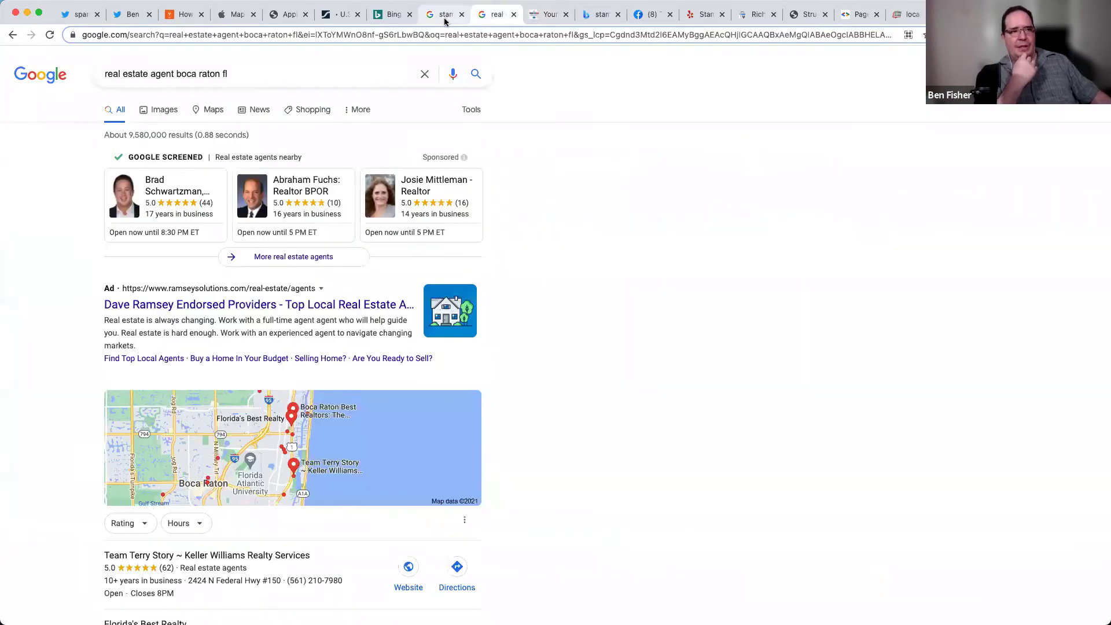
pyautogui.click(445, 21)
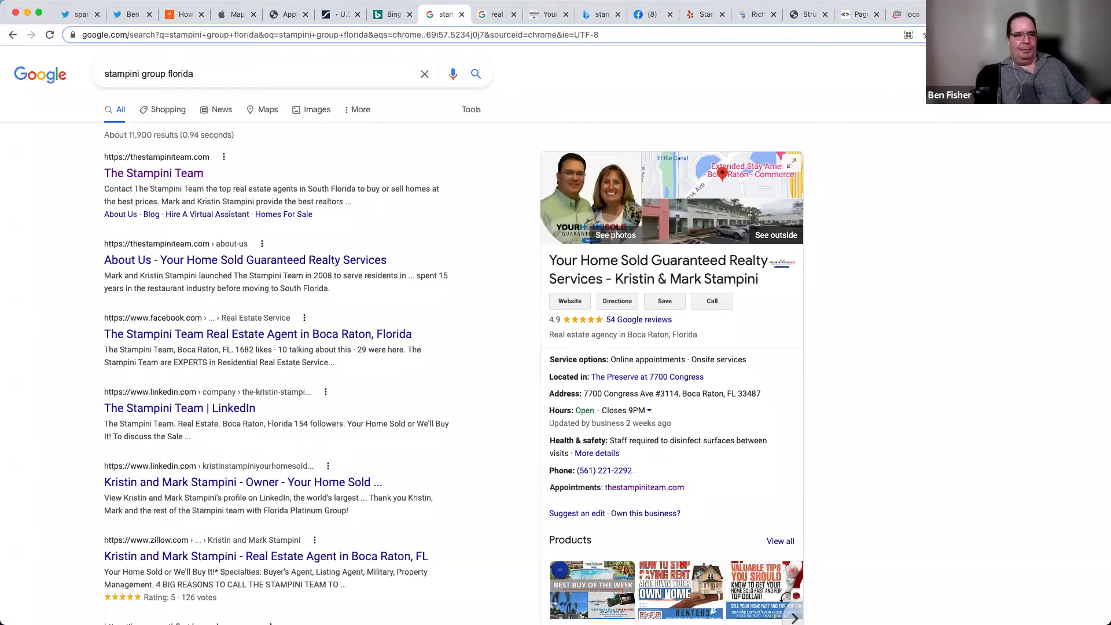
# Compare the website's header and Hire a Virtual Assistant entry with the business profile in the brand search results
pyautogui.click(559, 19)
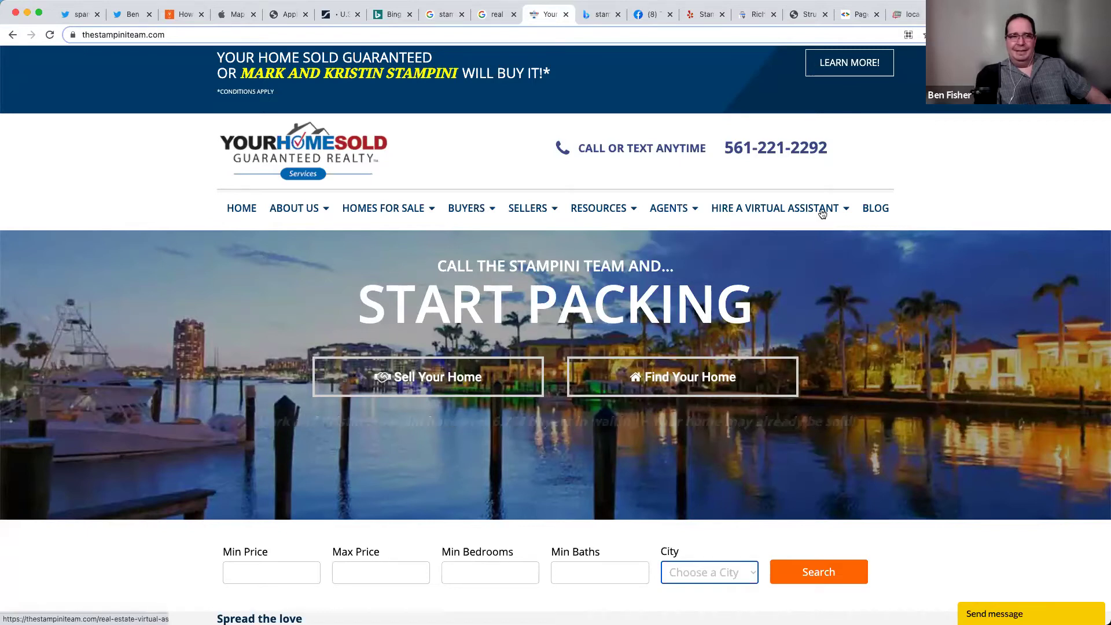
pyautogui.moveTo(778, 211)
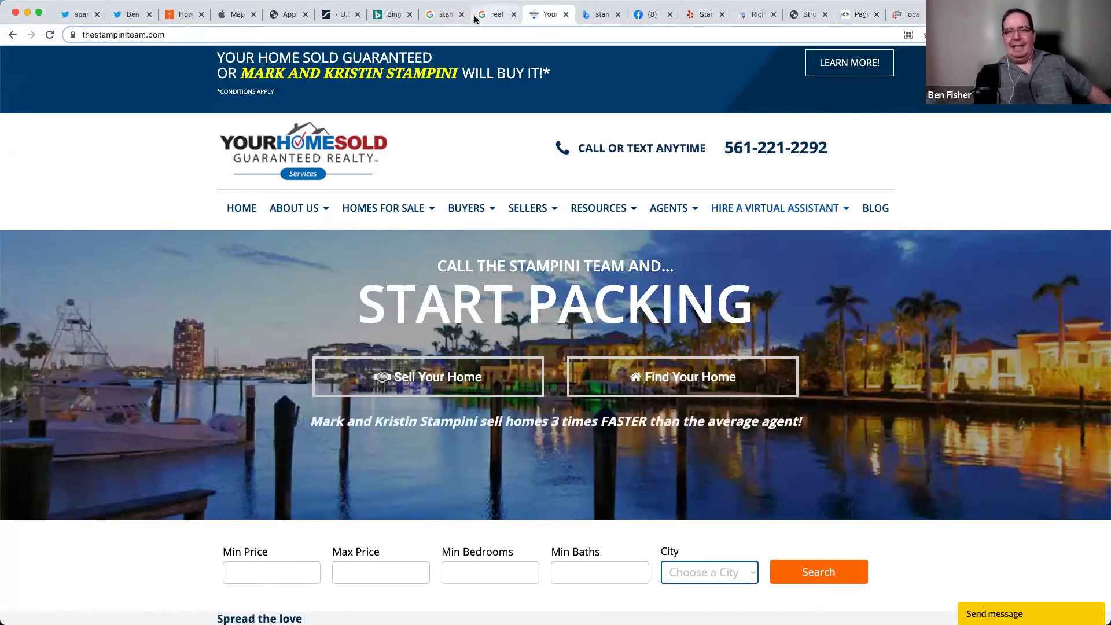
pyautogui.click(451, 21)
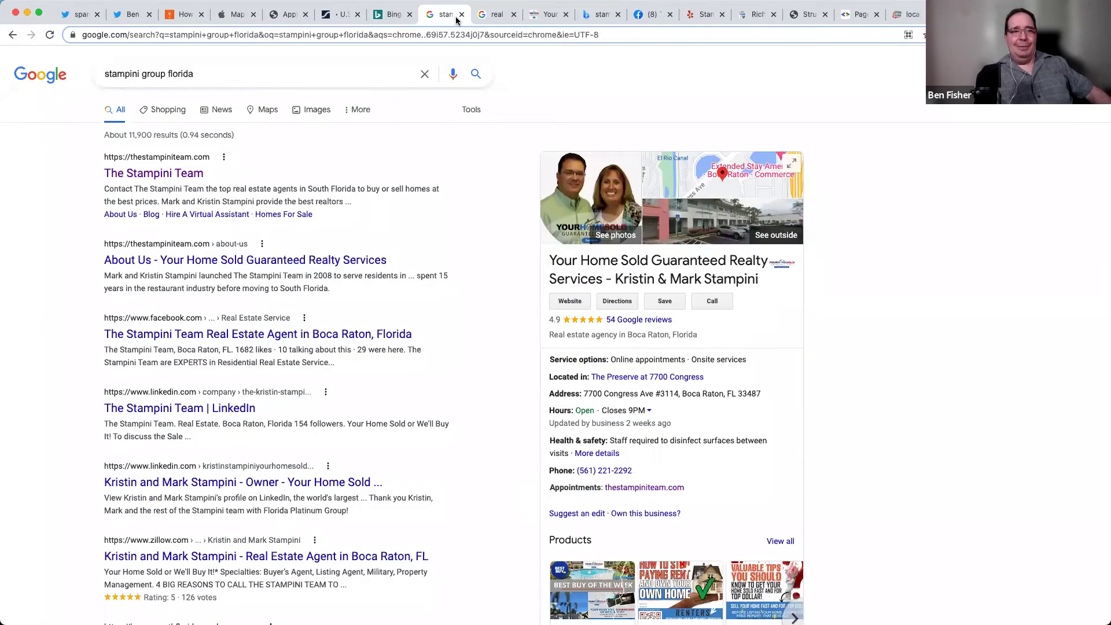
pyautogui.click(546, 17)
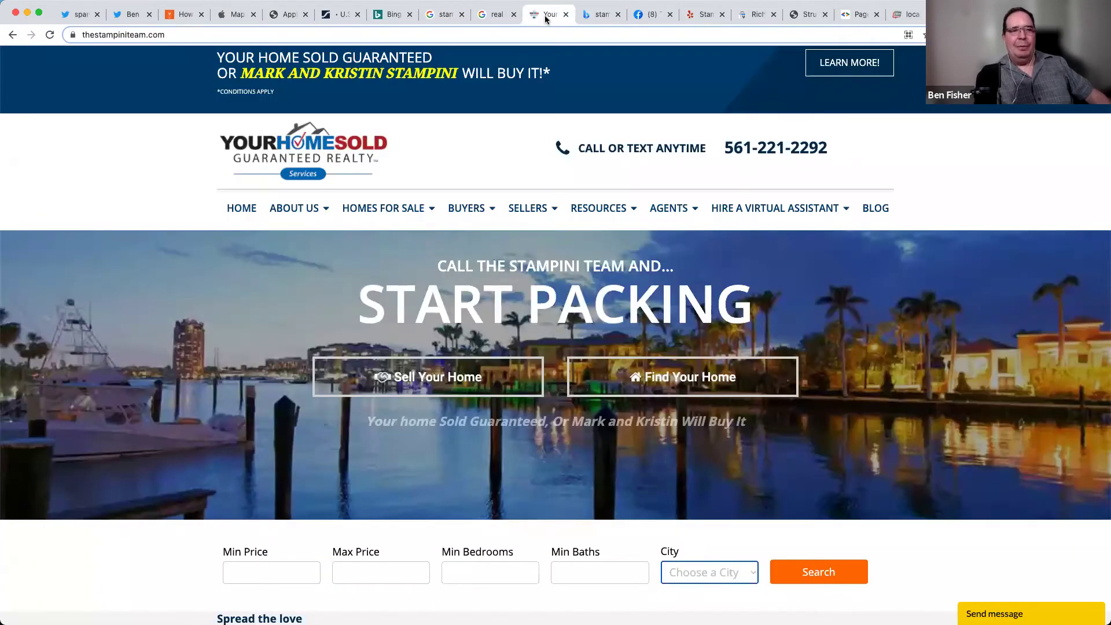
pyautogui.click(443, 14)
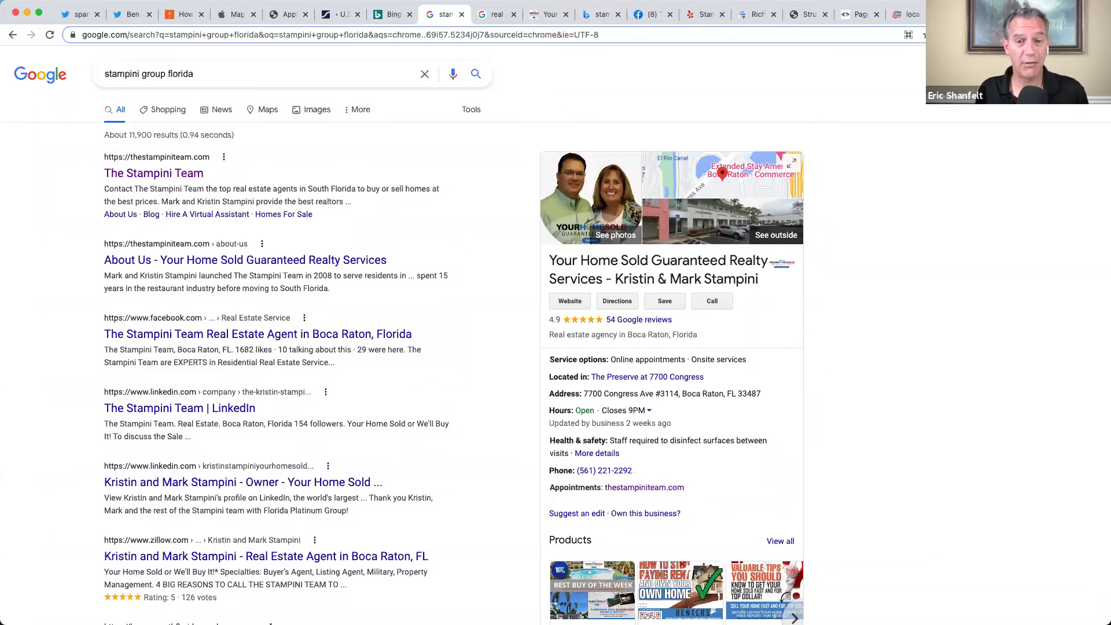
pyautogui.click(547, 15)
pyautogui.moveTo(761, 213)
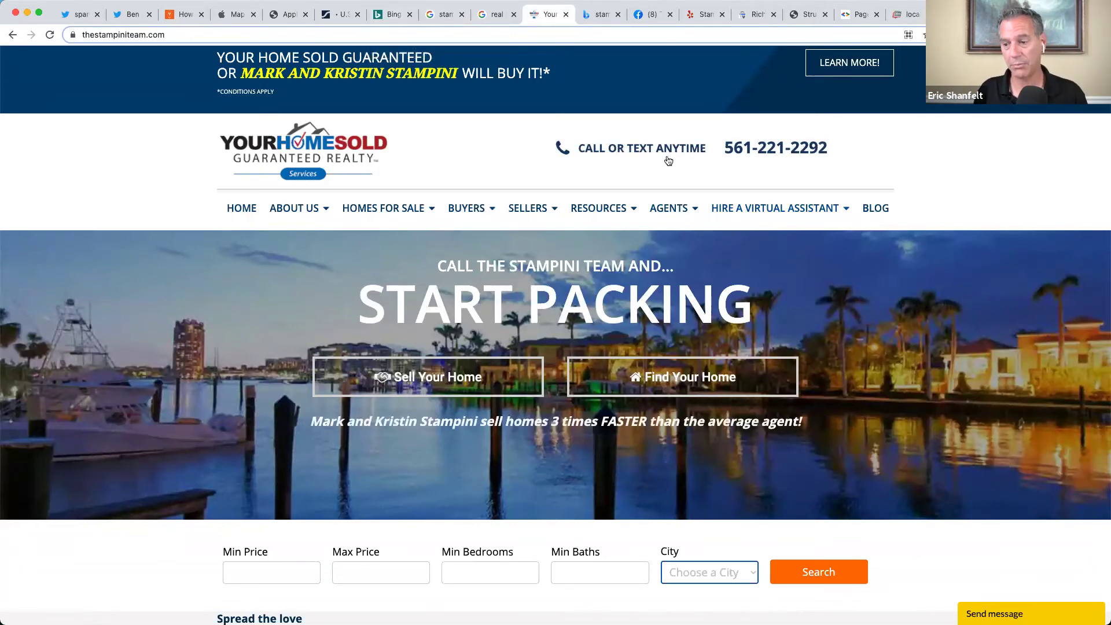
# Open the Google reviews from the business profile in the brand search results and sort them by Newest
pyautogui.click(436, 16)
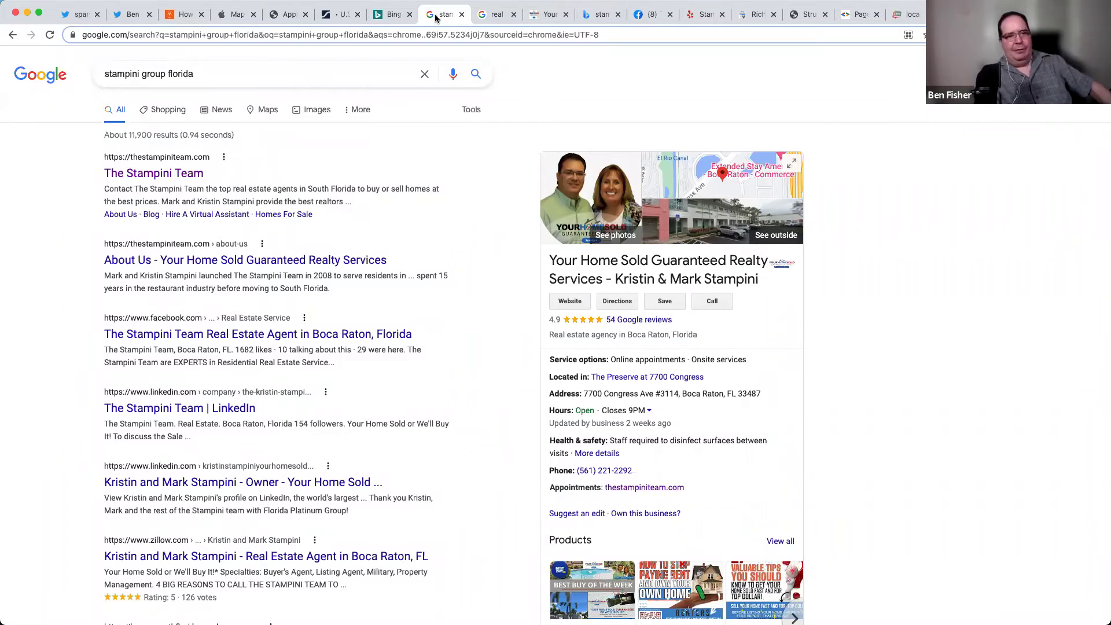
pyautogui.click(639, 320)
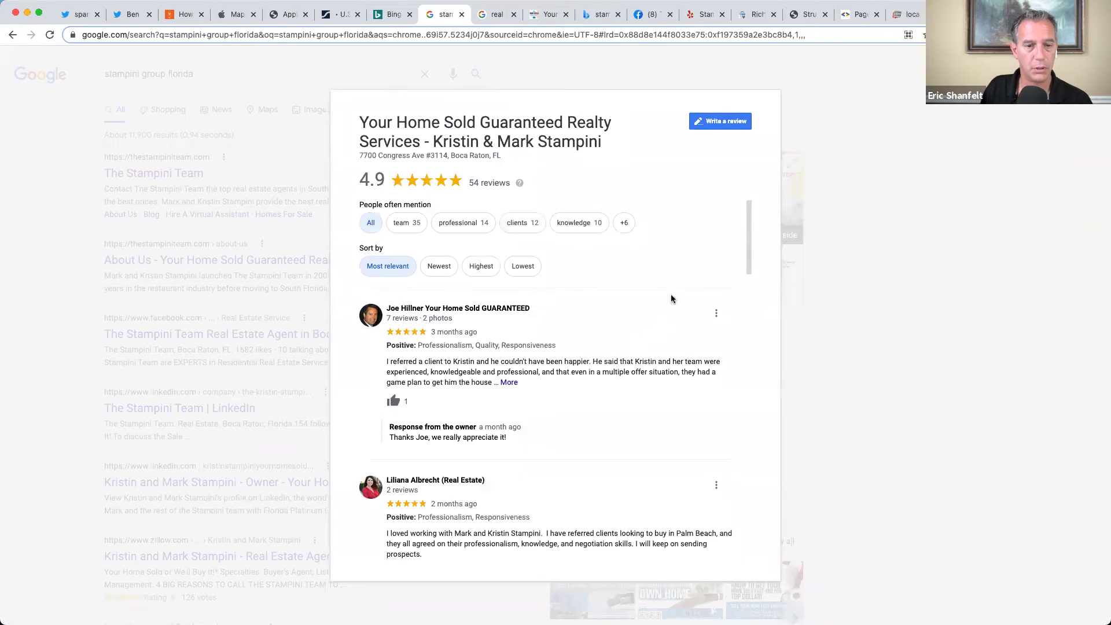
pyautogui.click(438, 267)
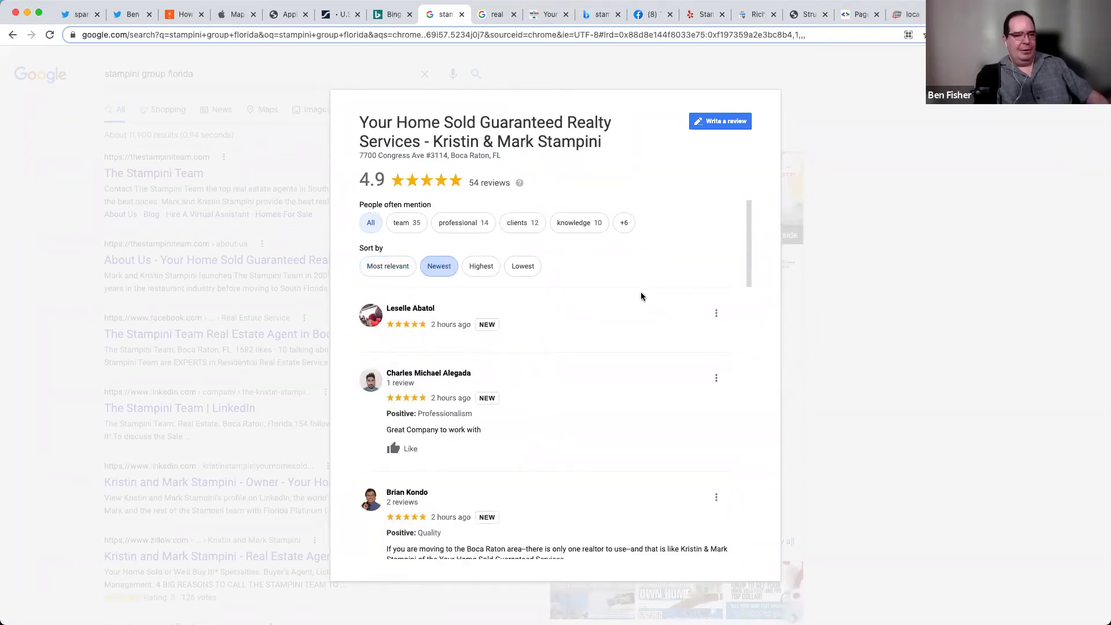
# Read through the newest-first Google reviews, examining the ratings, review dates, reviewers and owner responses
pyautogui.scroll(-5, 640, 296)
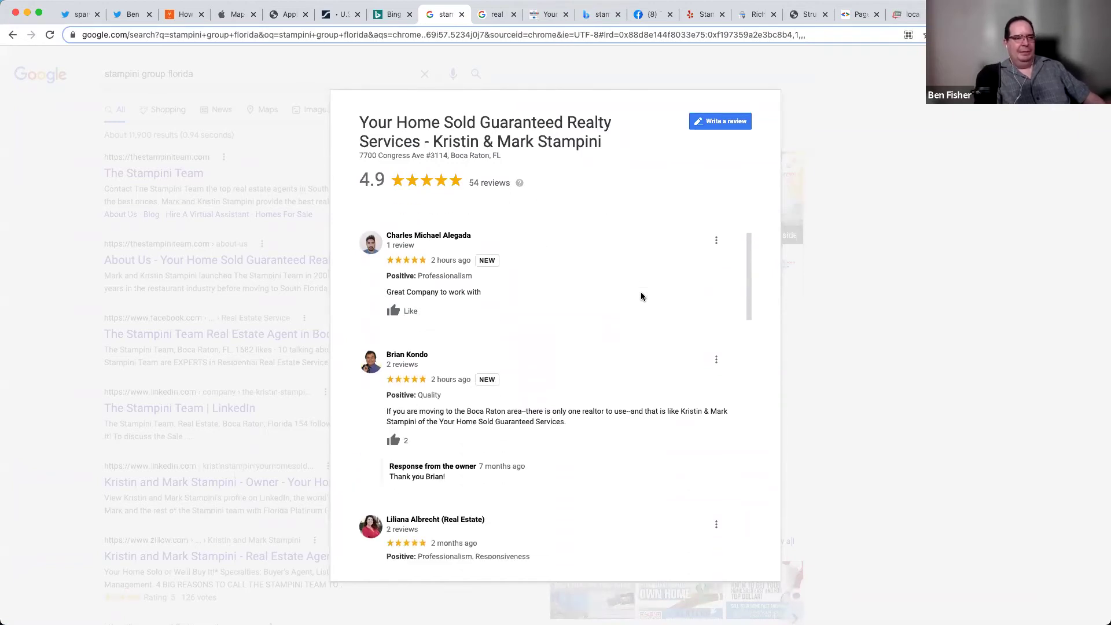
pyautogui.scroll(-3, 641, 296)
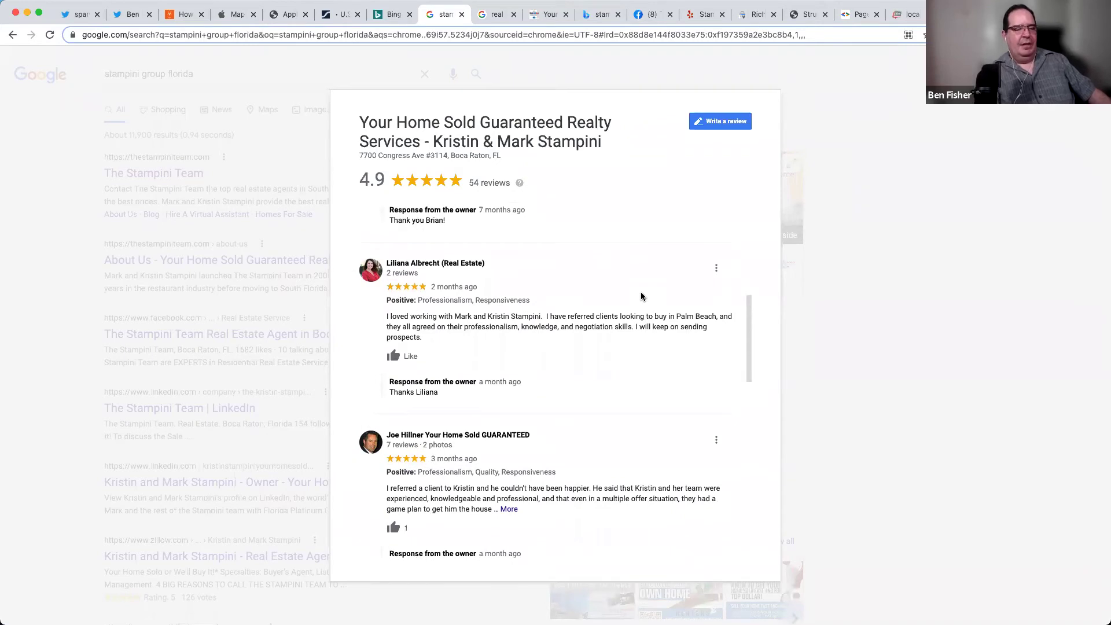
pyautogui.scroll(-3, 640, 297)
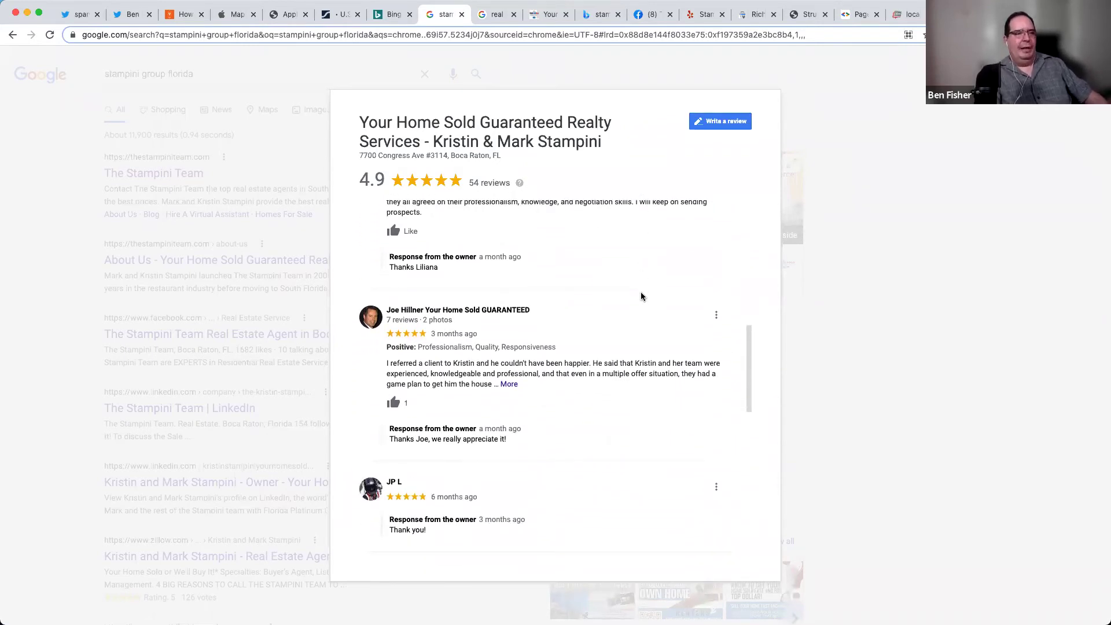
pyautogui.scroll(-2, 640, 296)
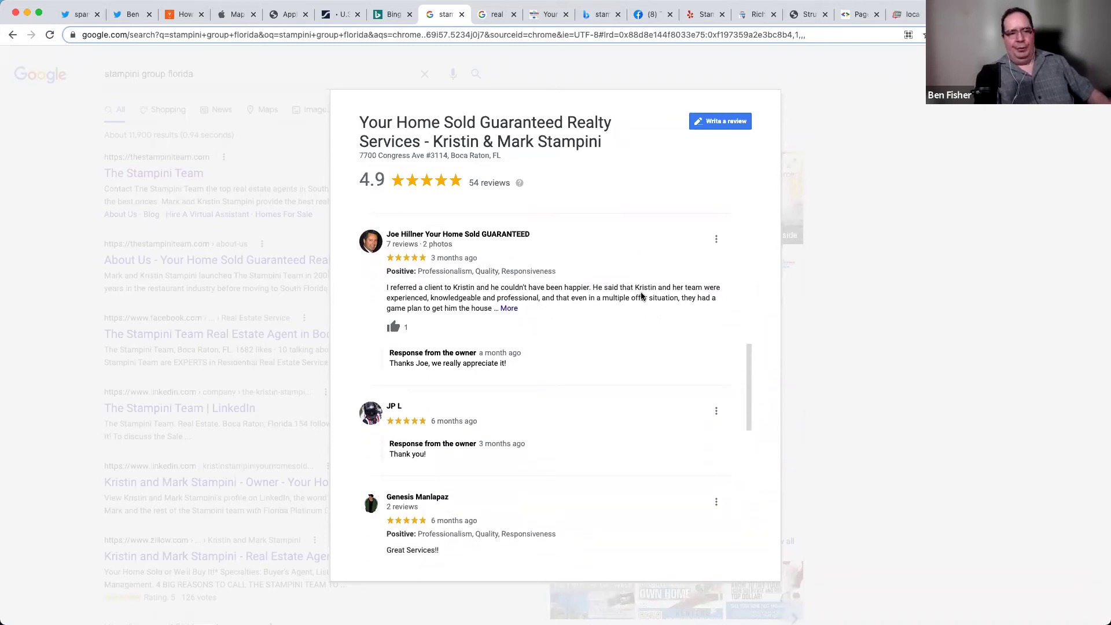
pyautogui.scroll(-7, 641, 296)
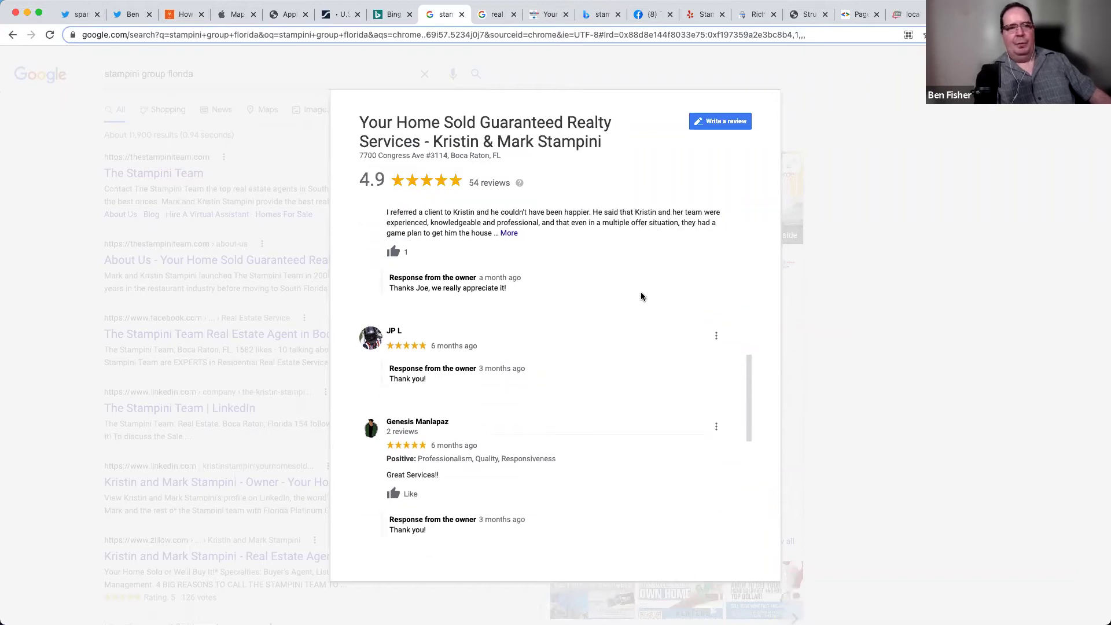
pyautogui.scroll(6, 641, 296)
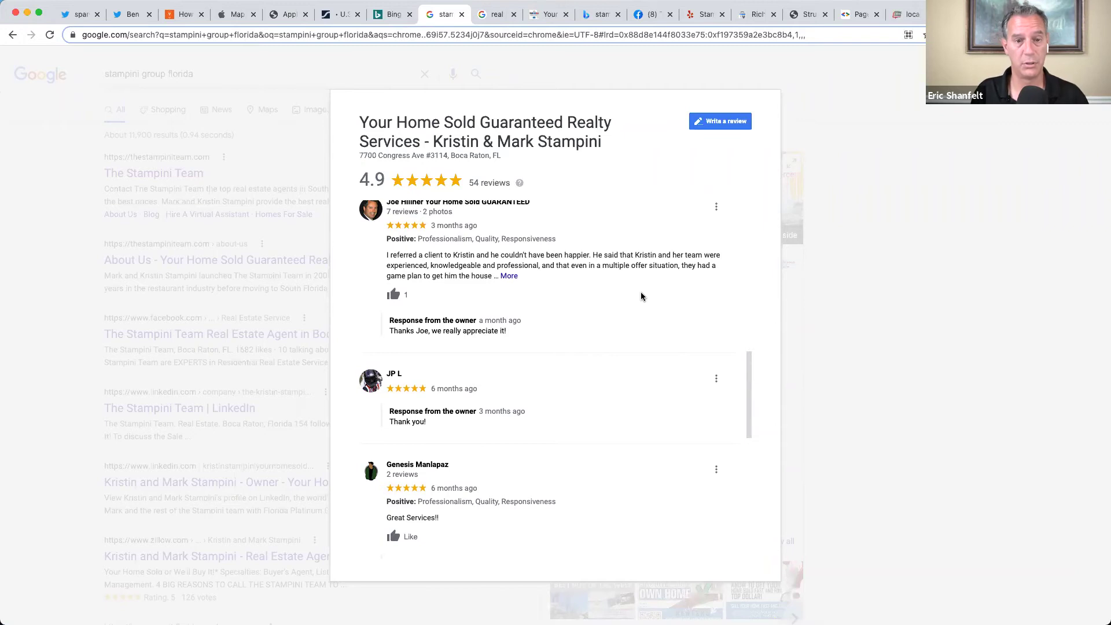
pyautogui.scroll(-10, 641, 296)
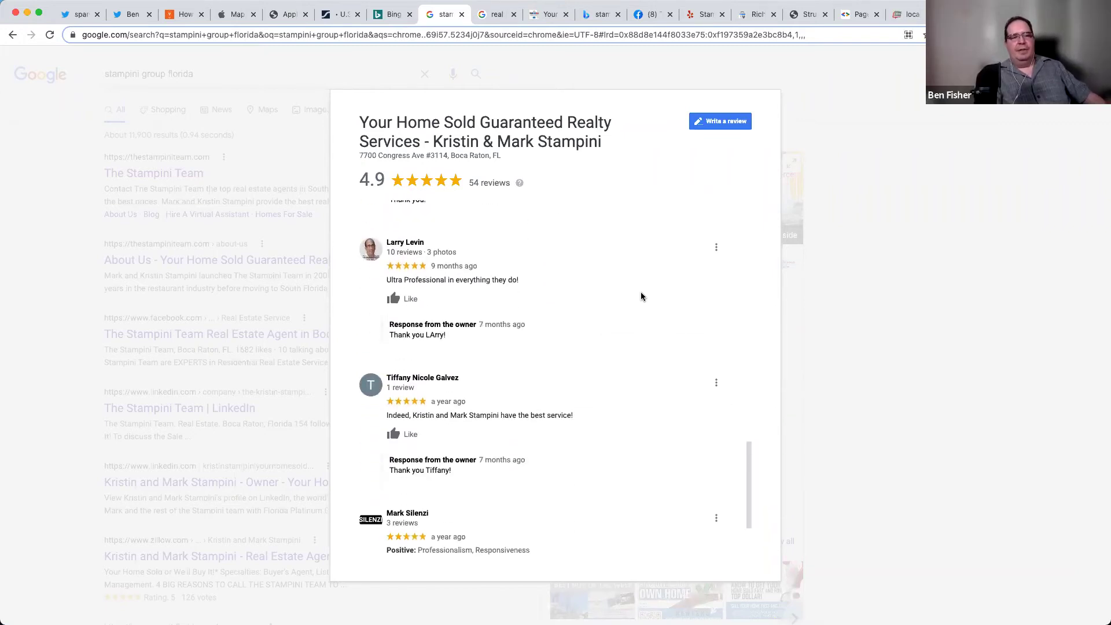
pyautogui.scroll(-2, 640, 296)
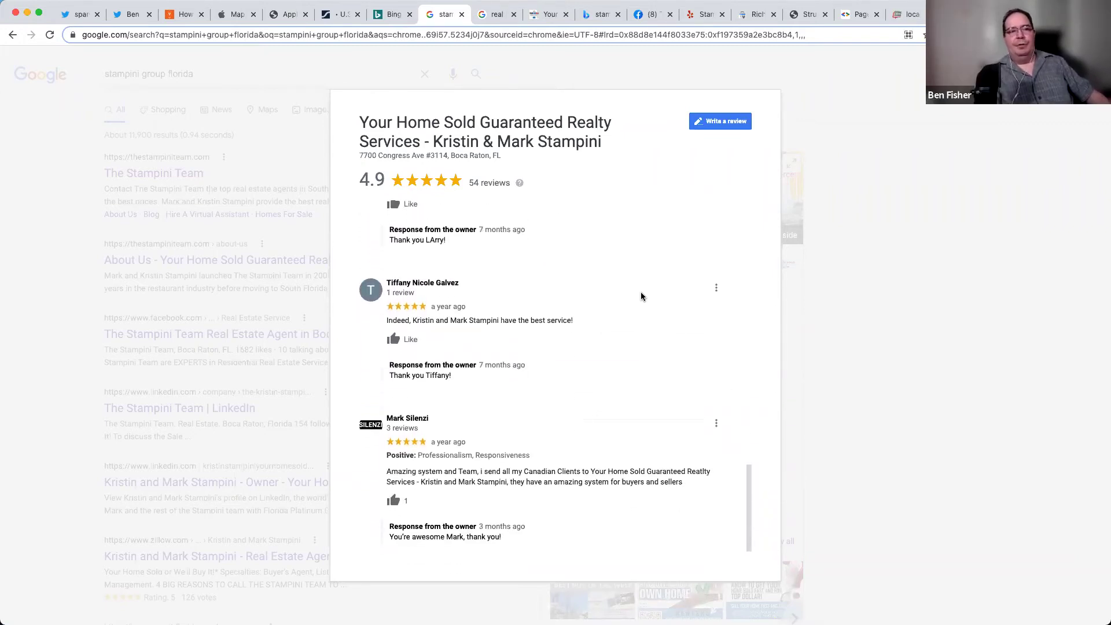
pyautogui.scroll(-1, 641, 297)
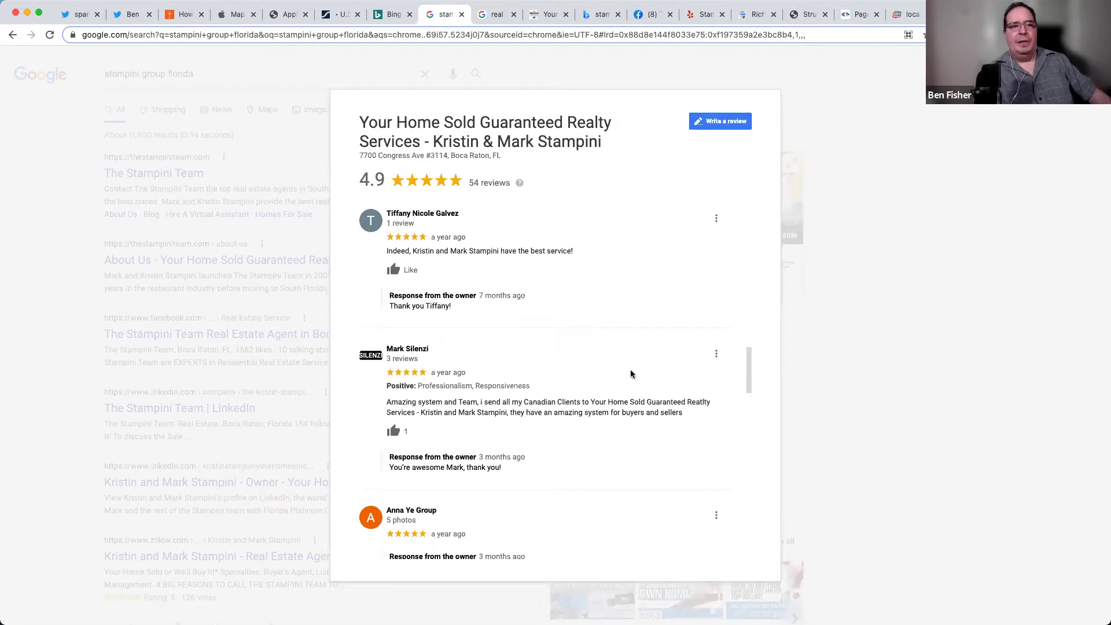
pyautogui.scroll(-4, 610, 367)
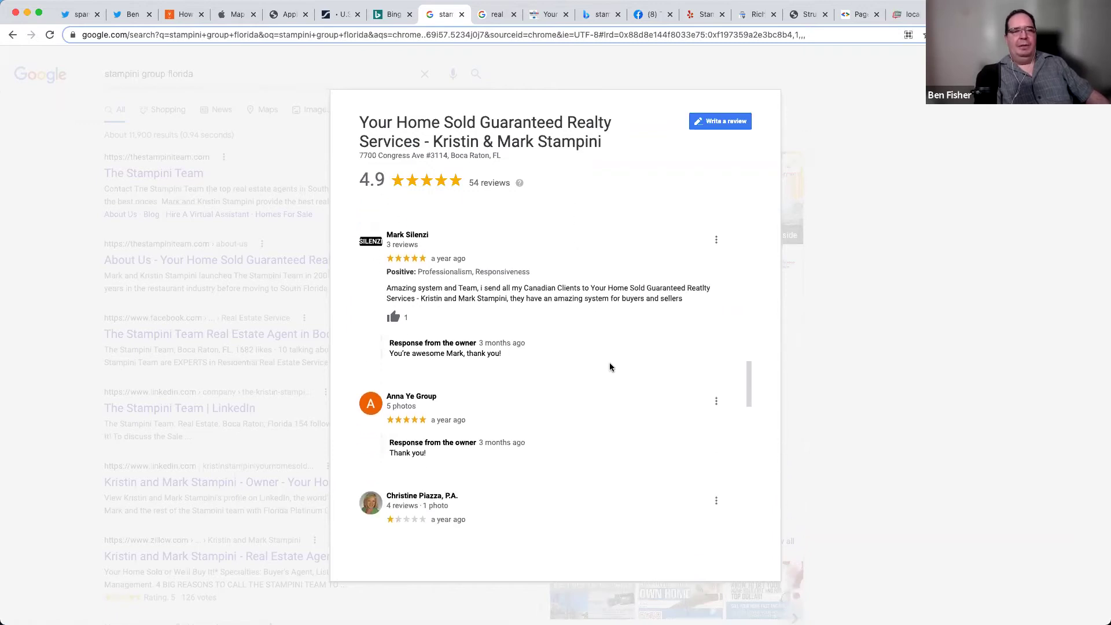
pyautogui.scroll(-3, 610, 367)
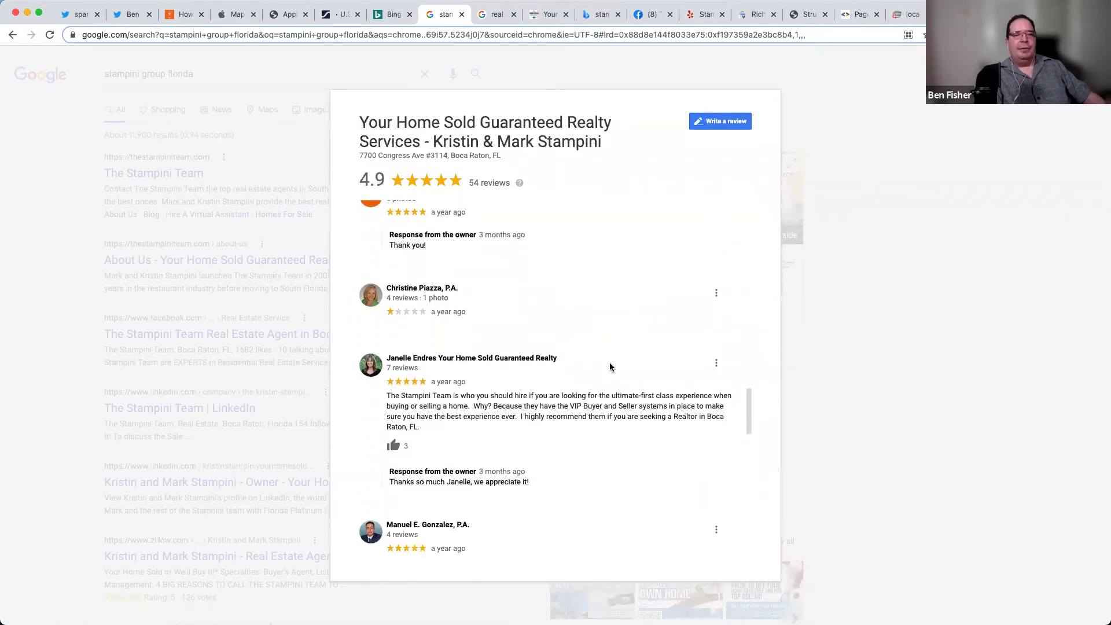
# Read the year-old Google reviews and owner responses, return to the newest ones, and close the reviews
pyautogui.scroll(-1, 610, 367)
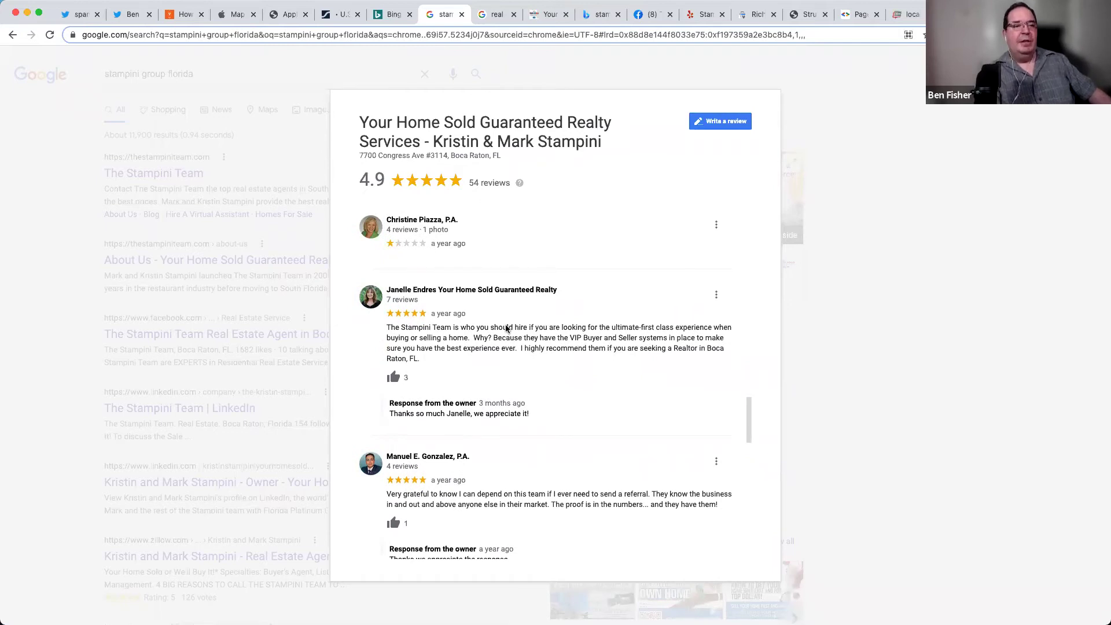
pyautogui.moveTo(501, 332); pyautogui.dragTo(583, 365)
pyautogui.click(533, 342)
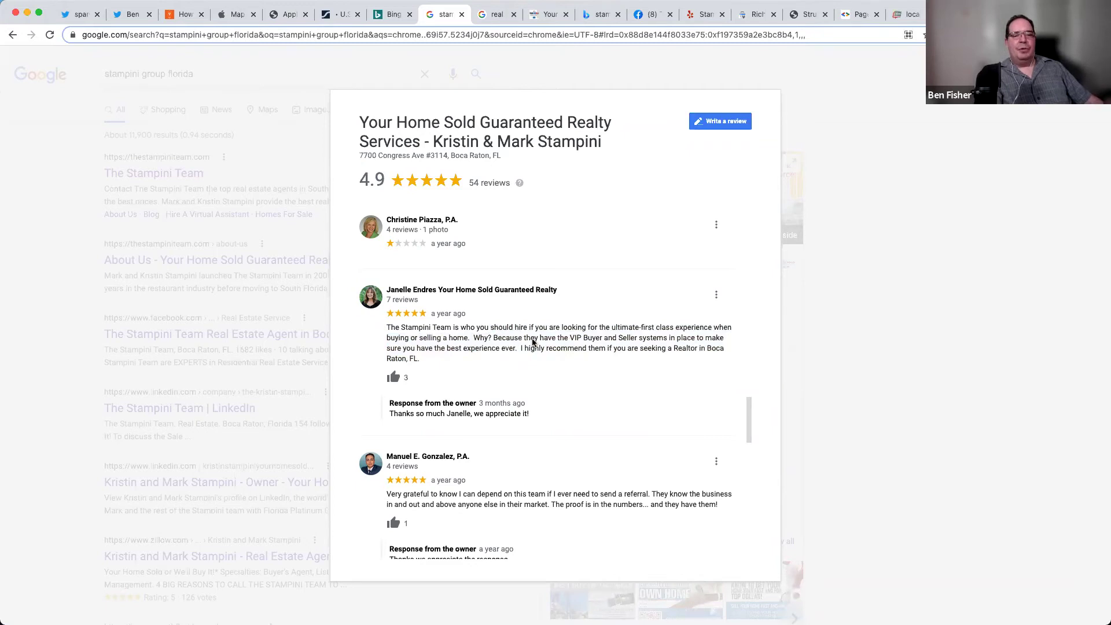
pyautogui.scroll(-5, 532, 342)
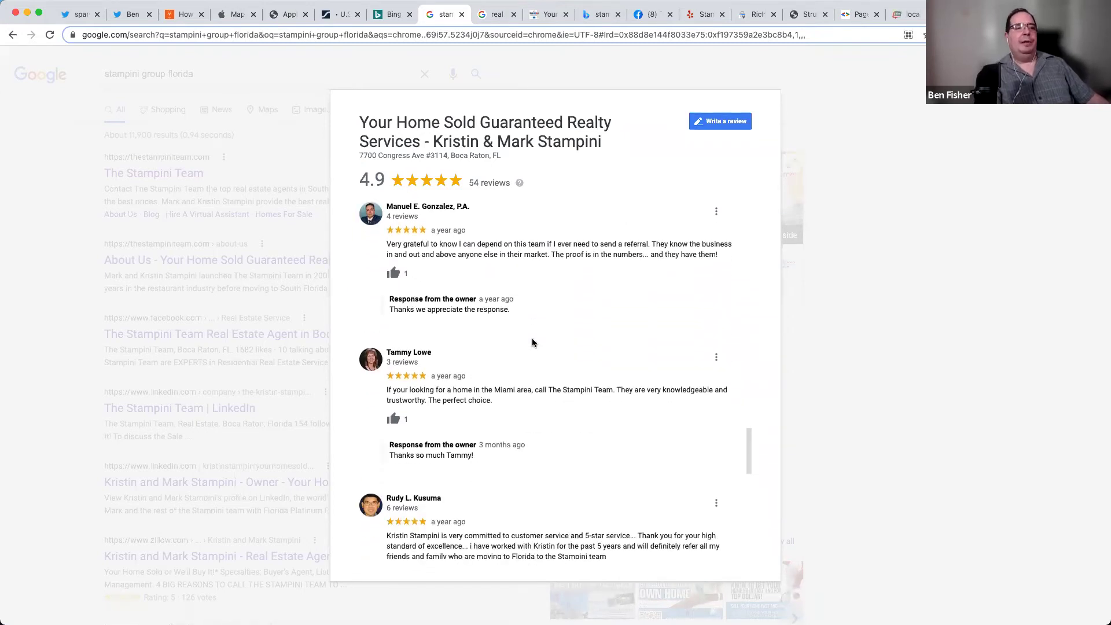
pyautogui.scroll(10, 532, 342)
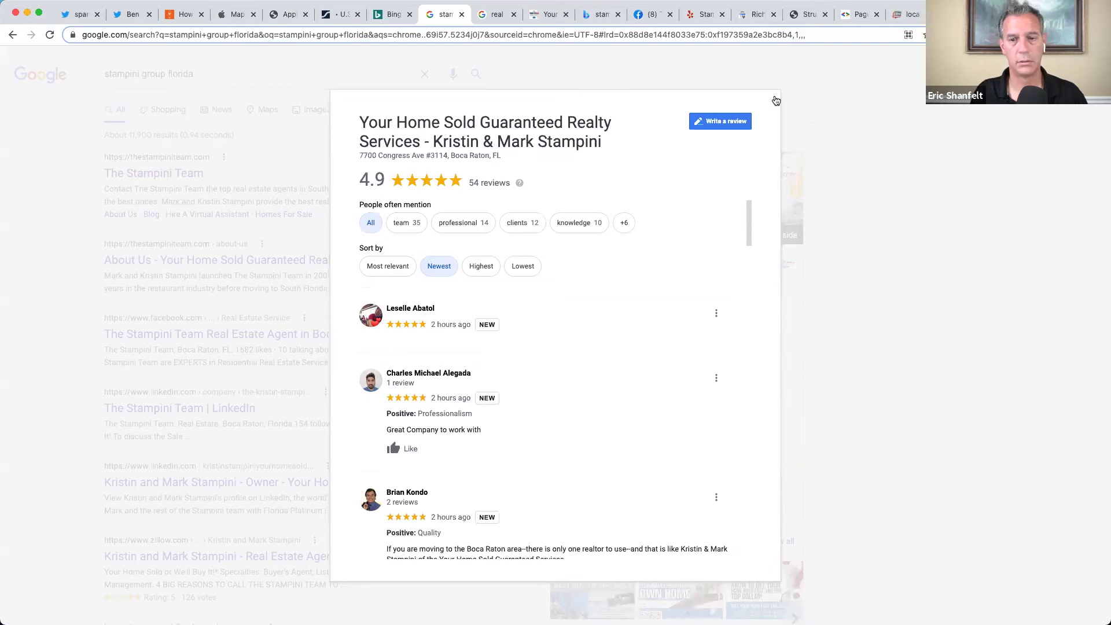
pyautogui.click(845, 120)
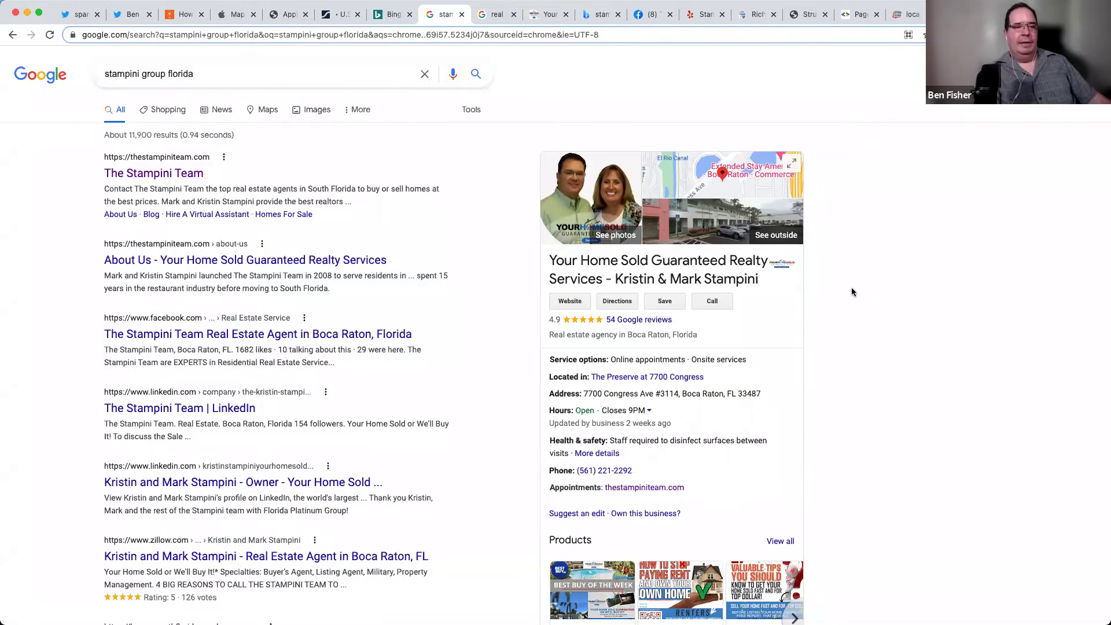
# Examine the business profile's contact details, products and Health & safety details alongside the organic "stampini group florida" results
pyautogui.scroll(-2, 852, 292)
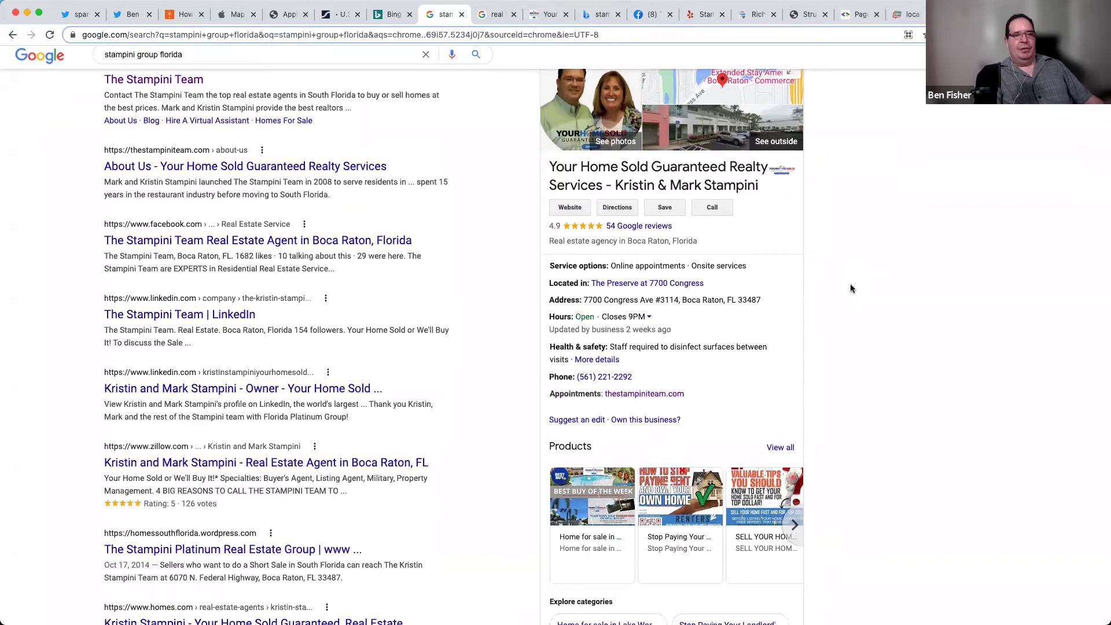
pyautogui.scroll(-3, 850, 287)
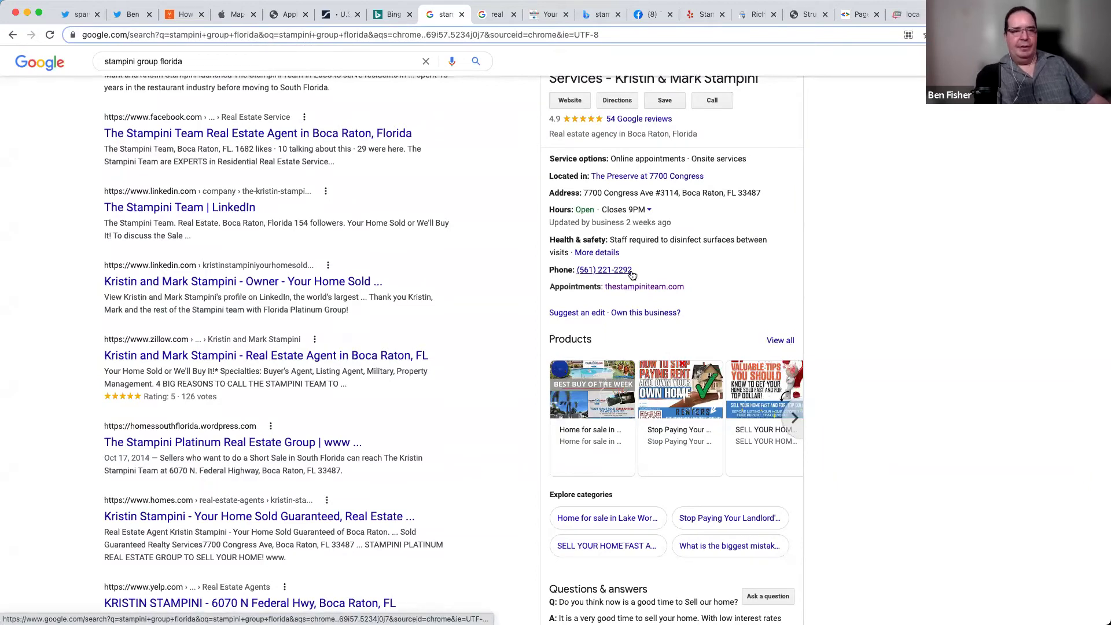
pyautogui.moveTo(345, 190); pyautogui.dragTo(104, 81)
pyautogui.click(325, 228)
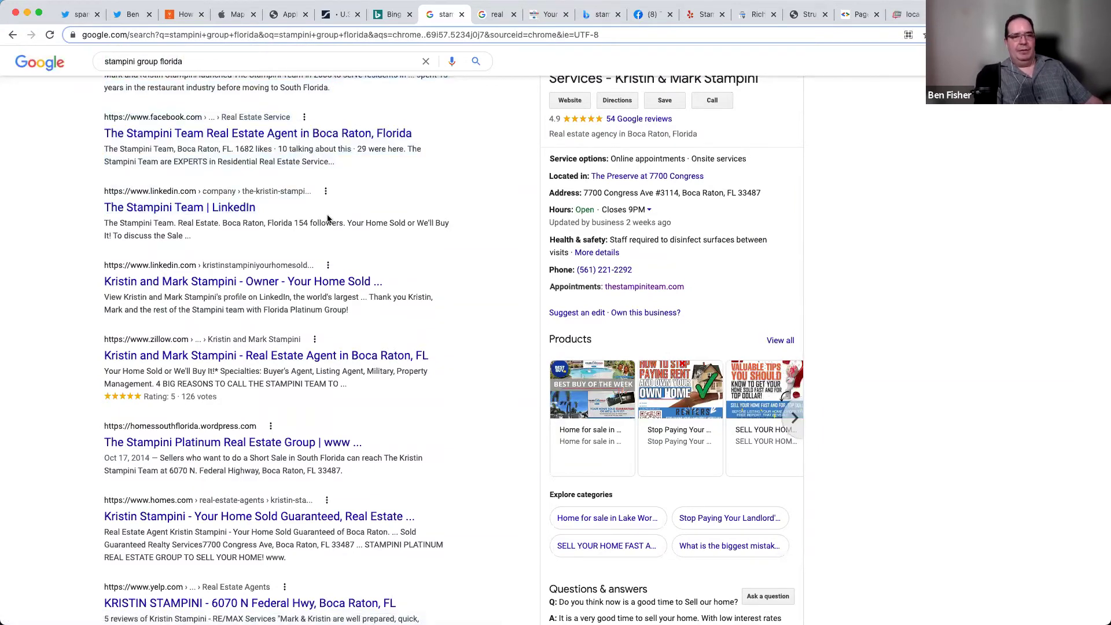
pyautogui.click(596, 254)
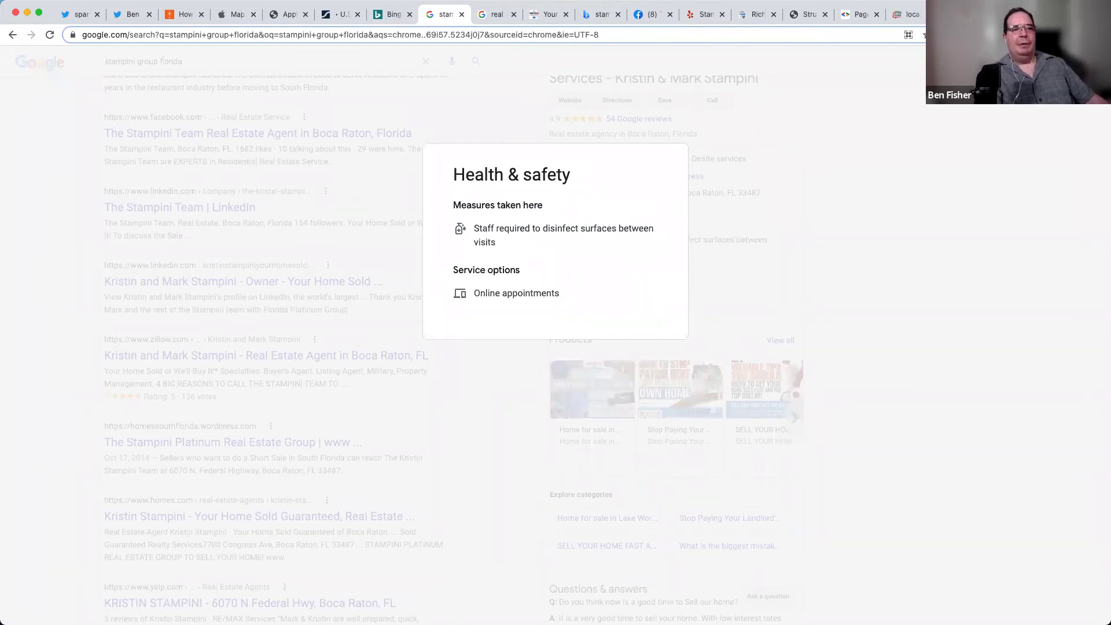
pyautogui.press('Escape')
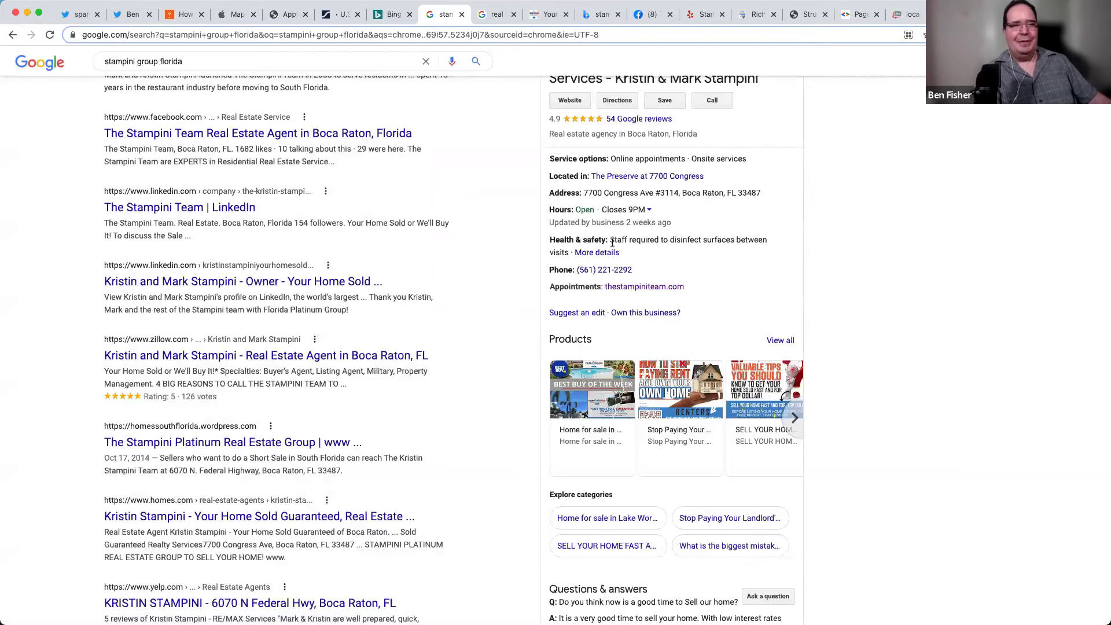
pyautogui.scroll(-1, 619, 239)
pyautogui.scroll(-1, 618, 239)
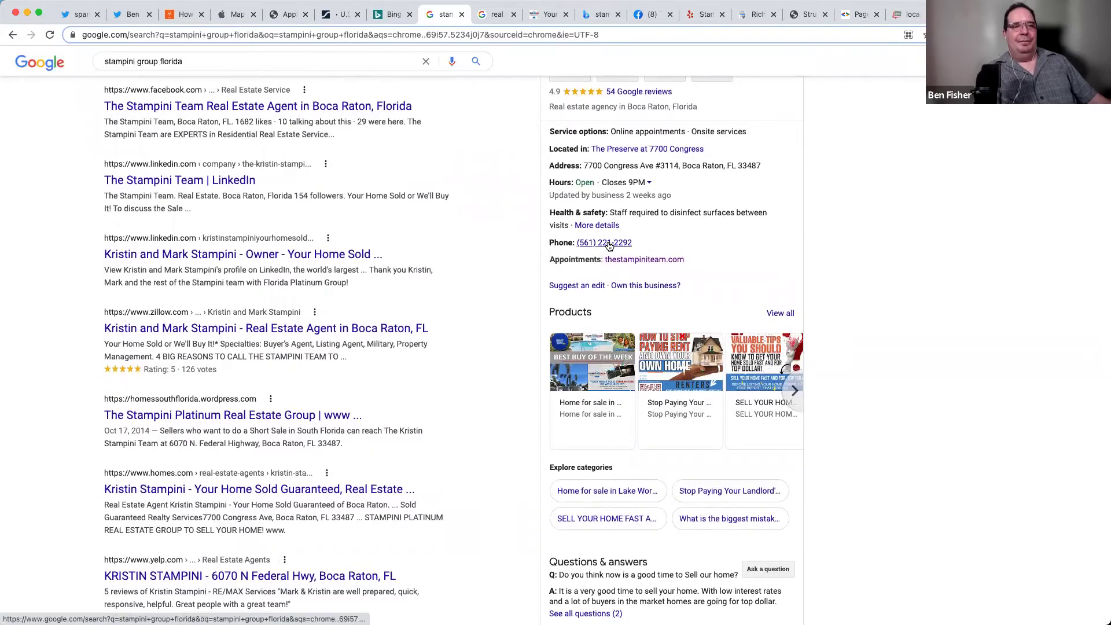
# Check the website's Hire a Virtual Assistant submenu and close the "stampini group florida" results
pyautogui.click(533, 16)
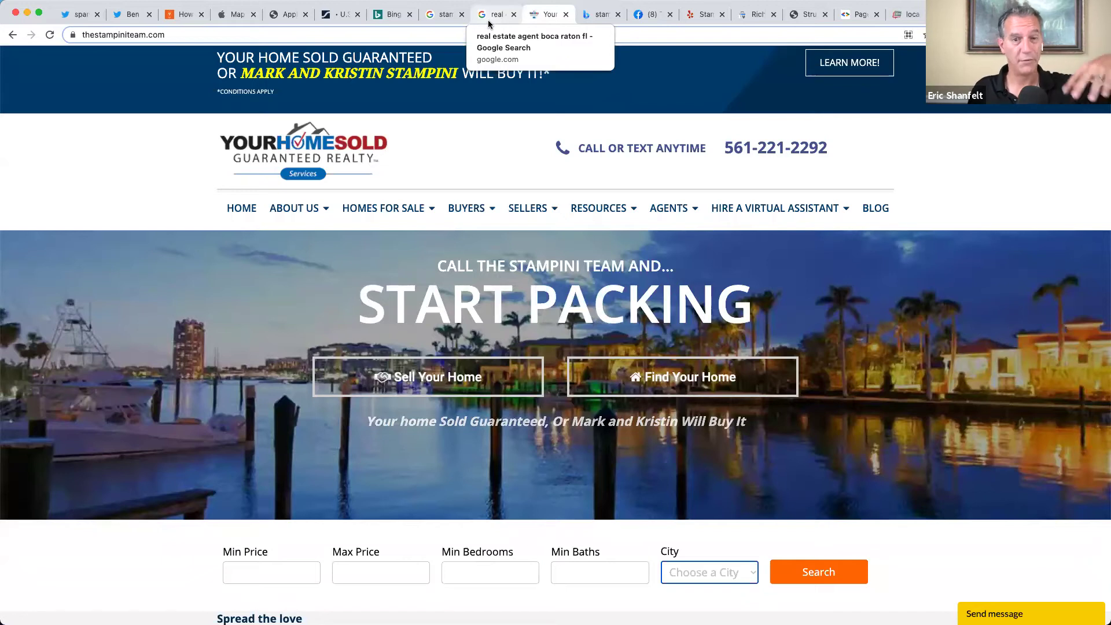
pyautogui.moveTo(738, 189)
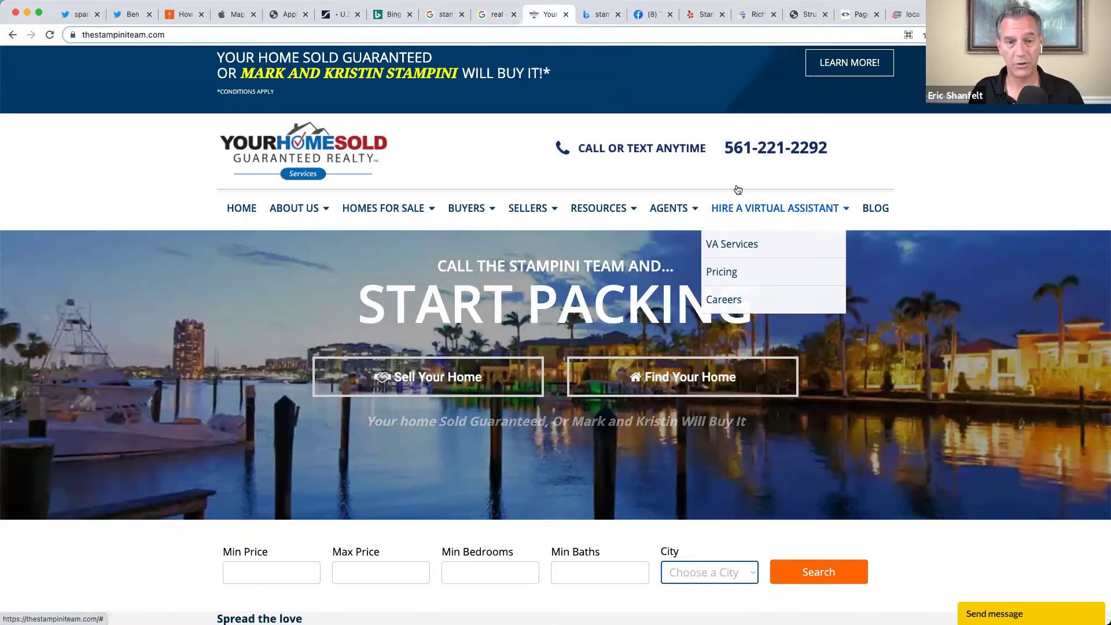
pyautogui.click(461, 14)
# Search Google for "stampini group boca raton fl" in a new tab
pyautogui.click(443, 17)
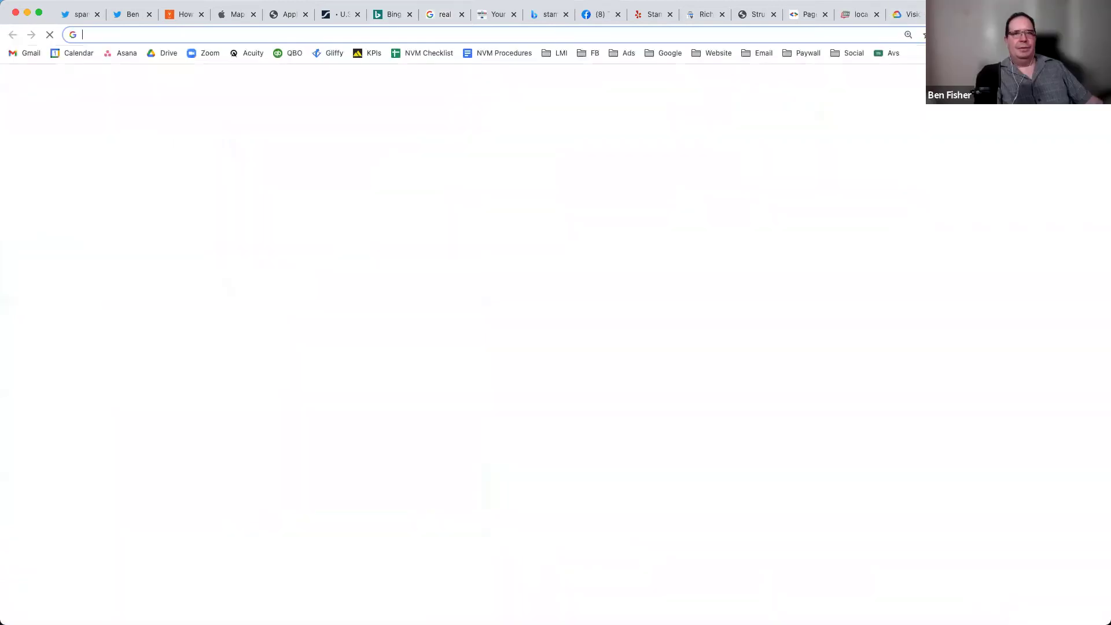
pyautogui.write('stampi')
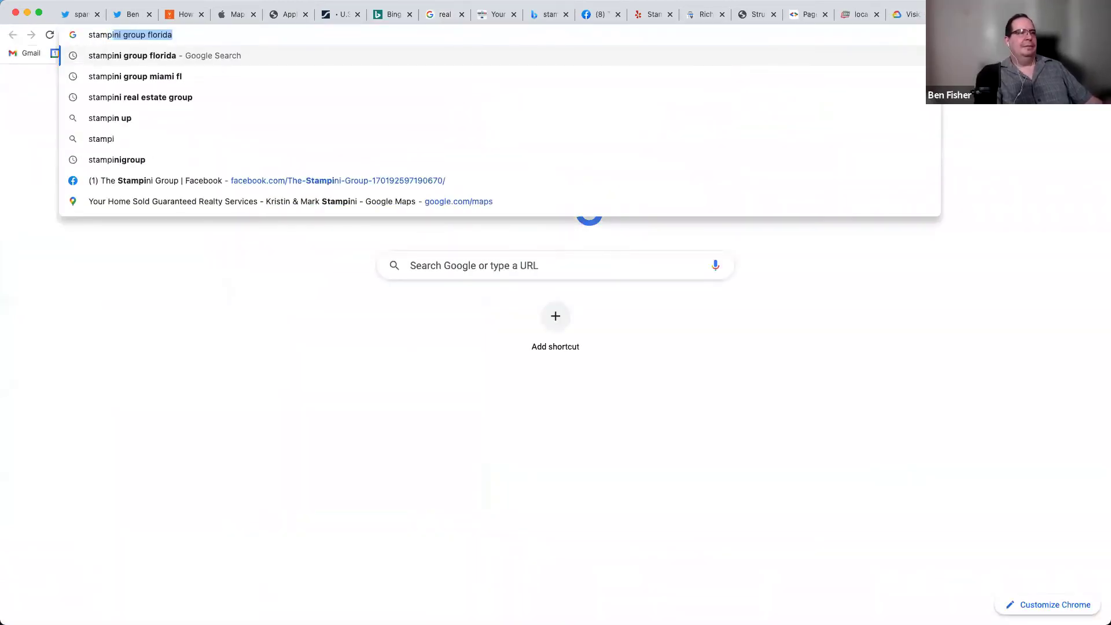
pyautogui.press('Right')
pyautogui.press('BackSpace')
pyautogui.press('BackSpace')
pyautogui.press('BackSpace')
pyautogui.press('BackSpace')
pyautogui.press('BackSpace')
pyautogui.press('BackSpace')
pyautogui.press('BackSpace')
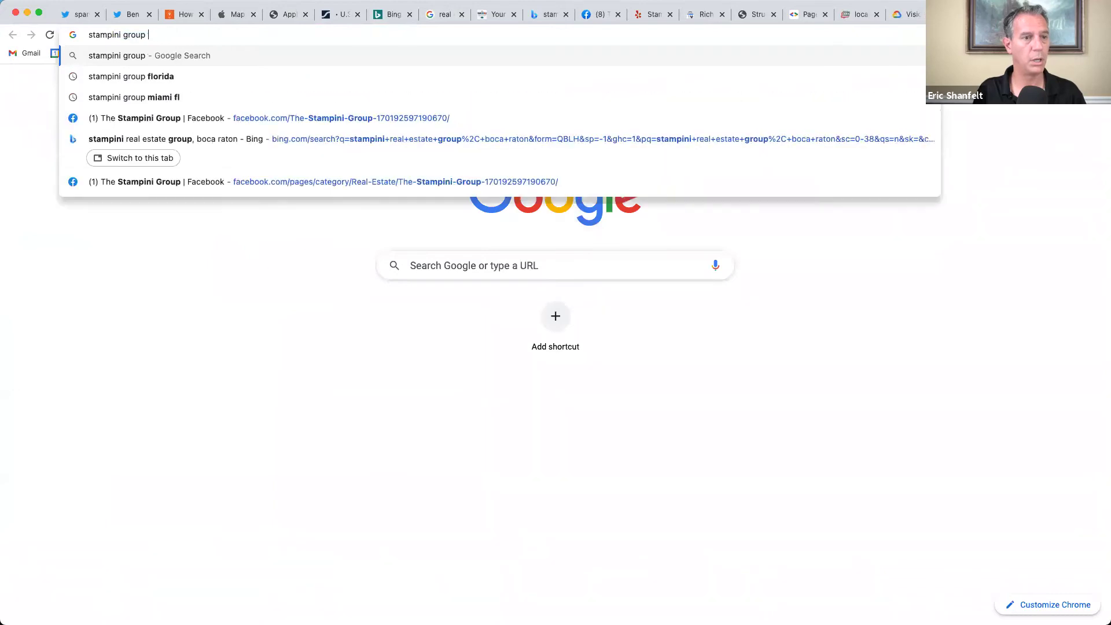
pyautogui.write('boca raton fl')
pyautogui.press('Return')
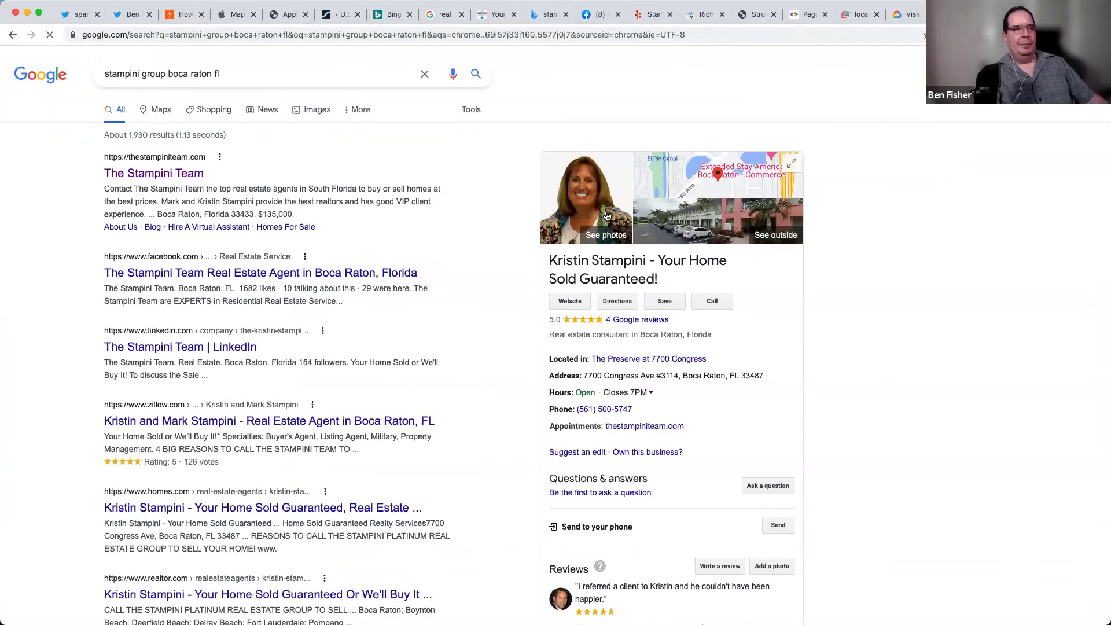
# Compare the business name in the "stampini group boca raton fl" profile with the Bing listing and the website's header banner
pyautogui.click(635, 274)
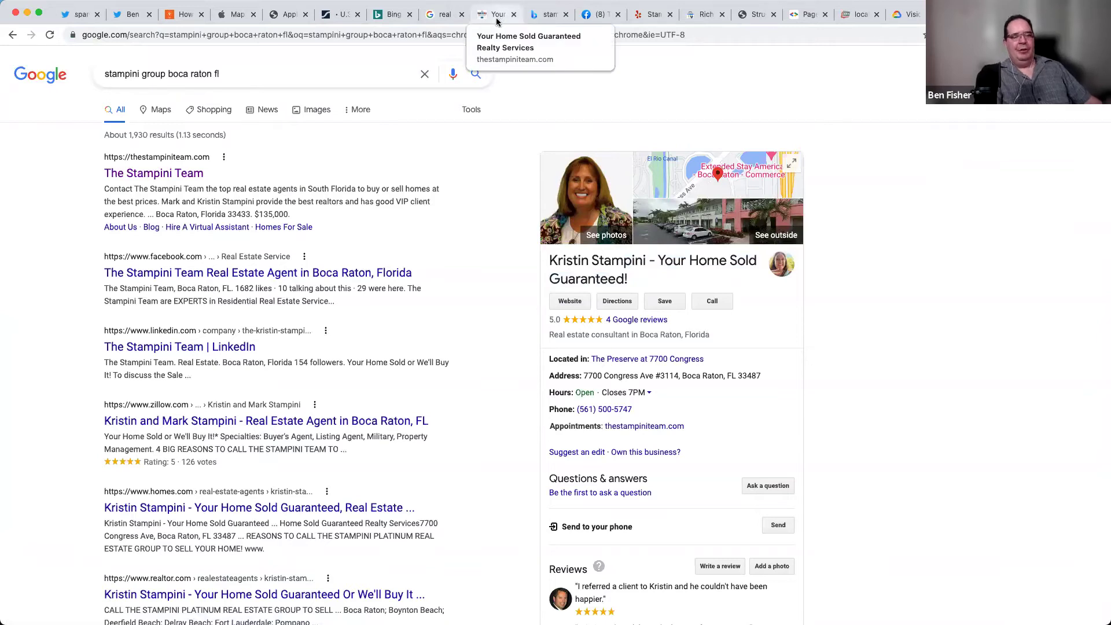
pyautogui.click(544, 23)
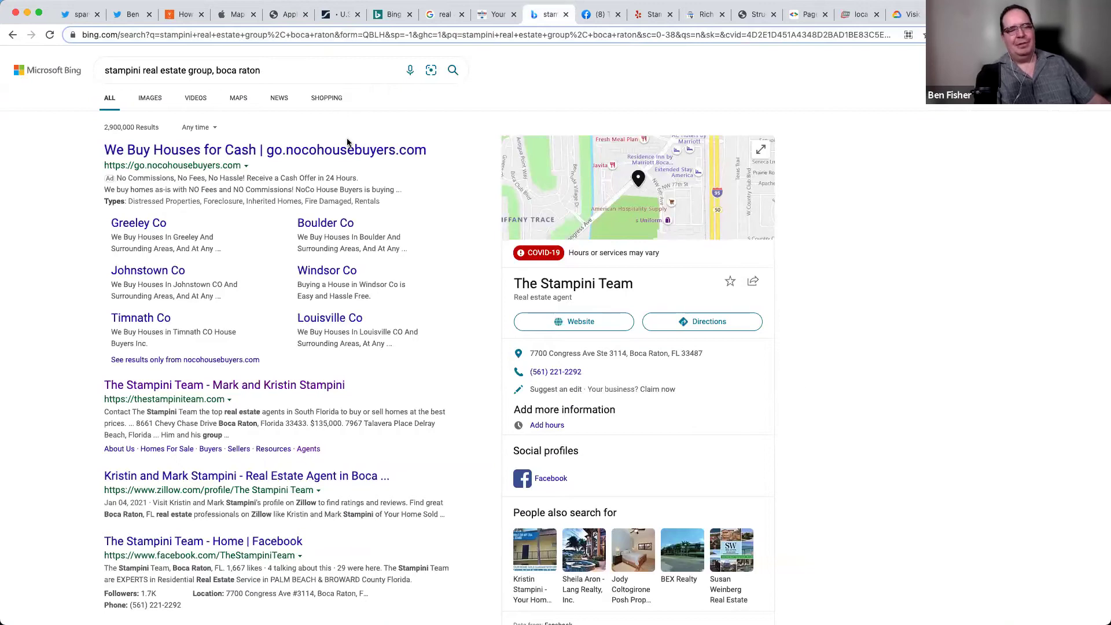
pyautogui.click(480, 23)
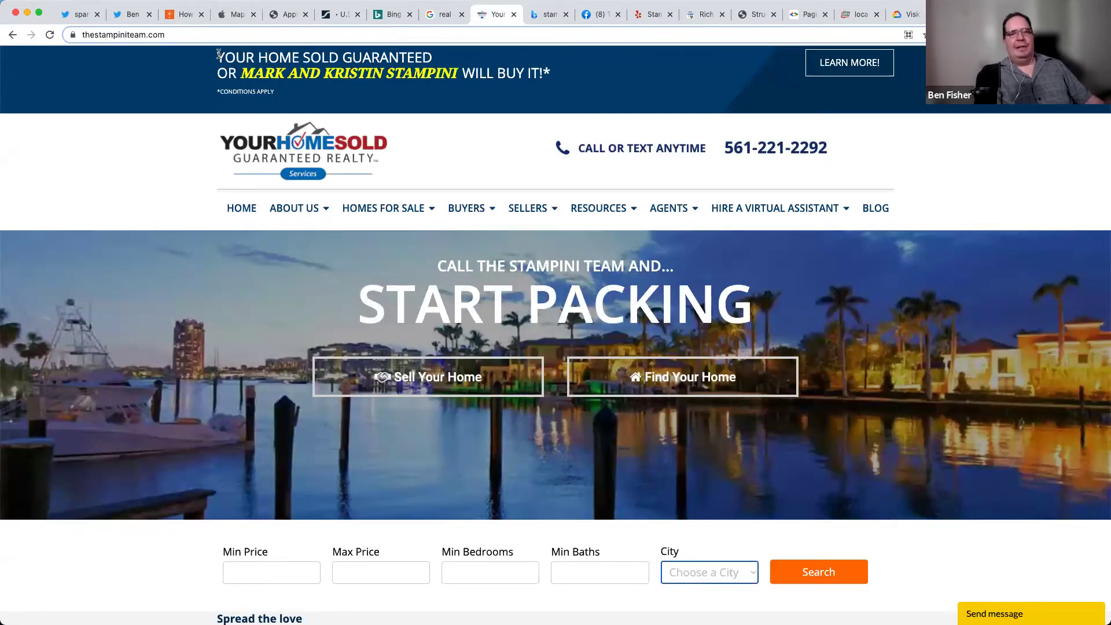
pyautogui.moveTo(218, 55); pyautogui.dragTo(443, 61)
pyautogui.click(443, 61)
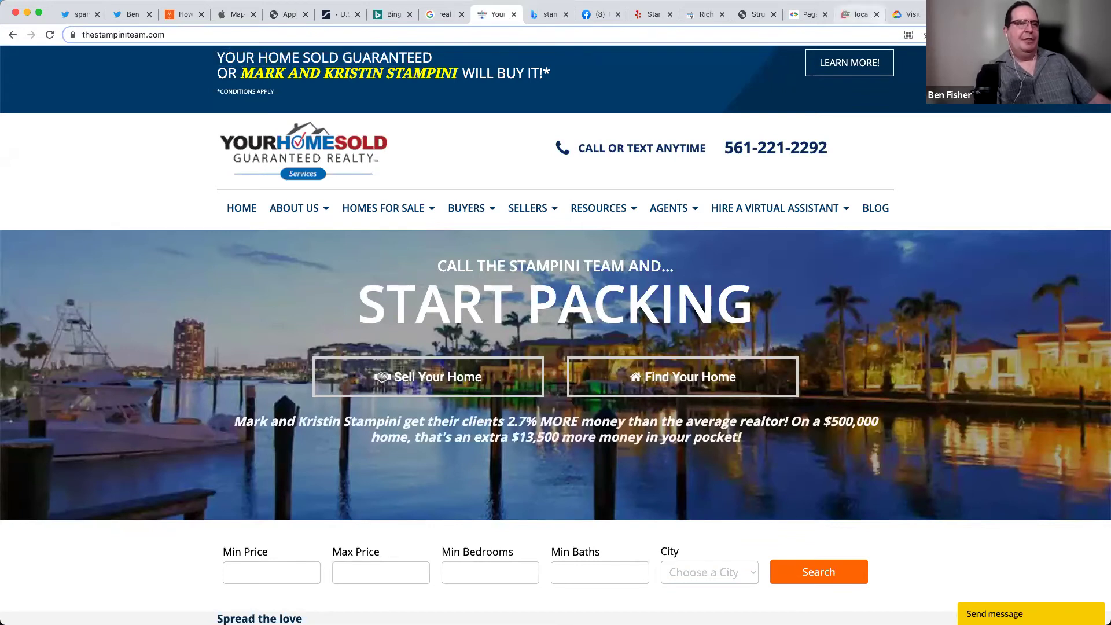
pyautogui.click(547, 14)
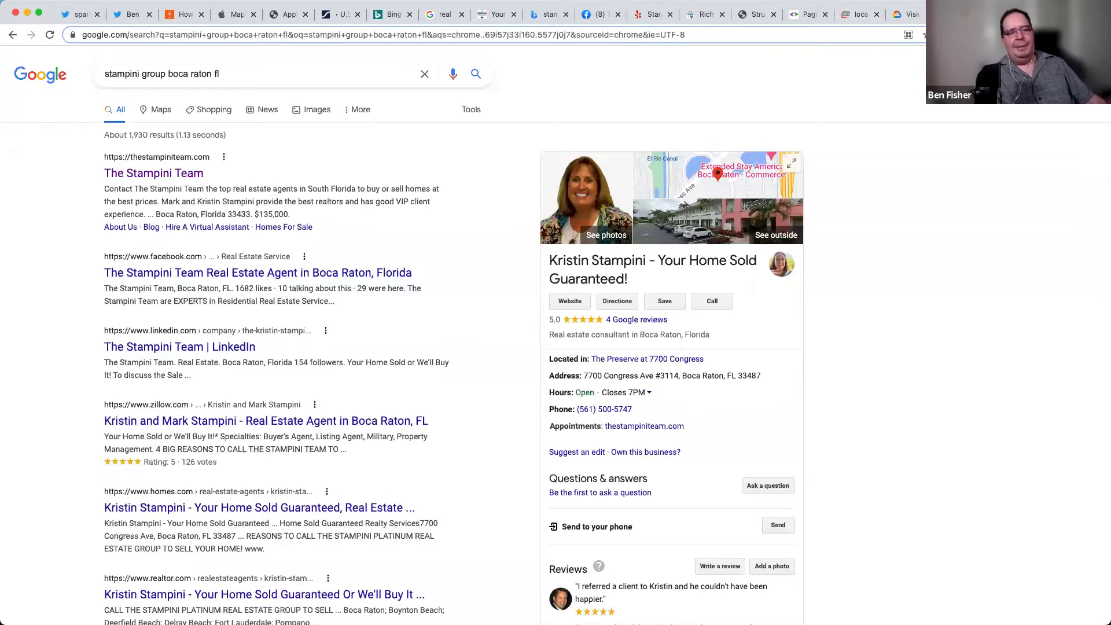
pyautogui.click(752, 15)
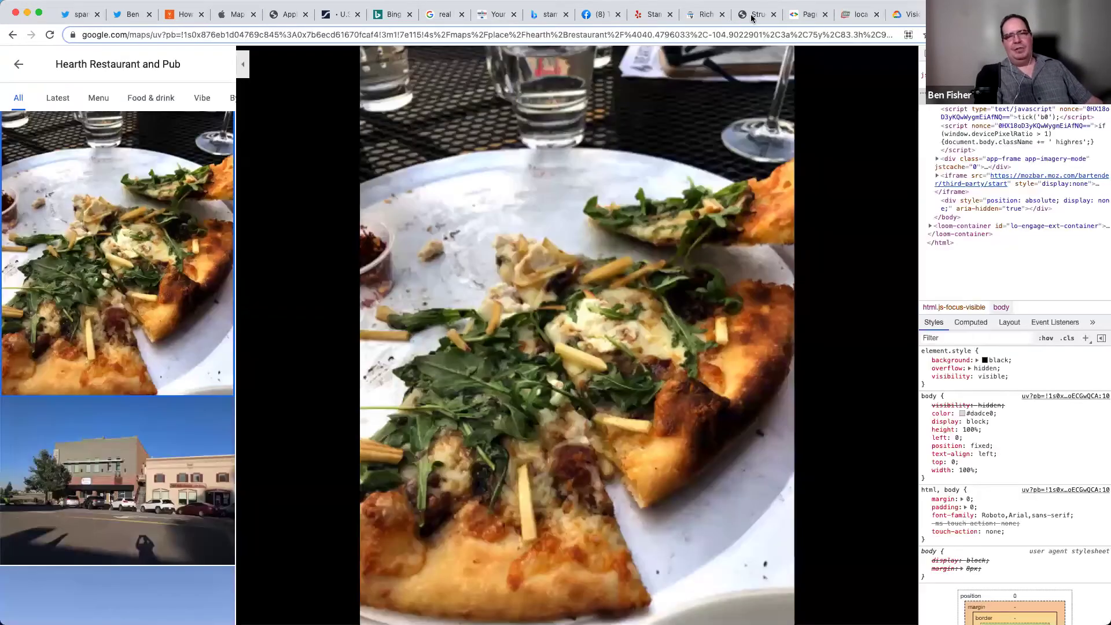
pyautogui.click(536, 17)
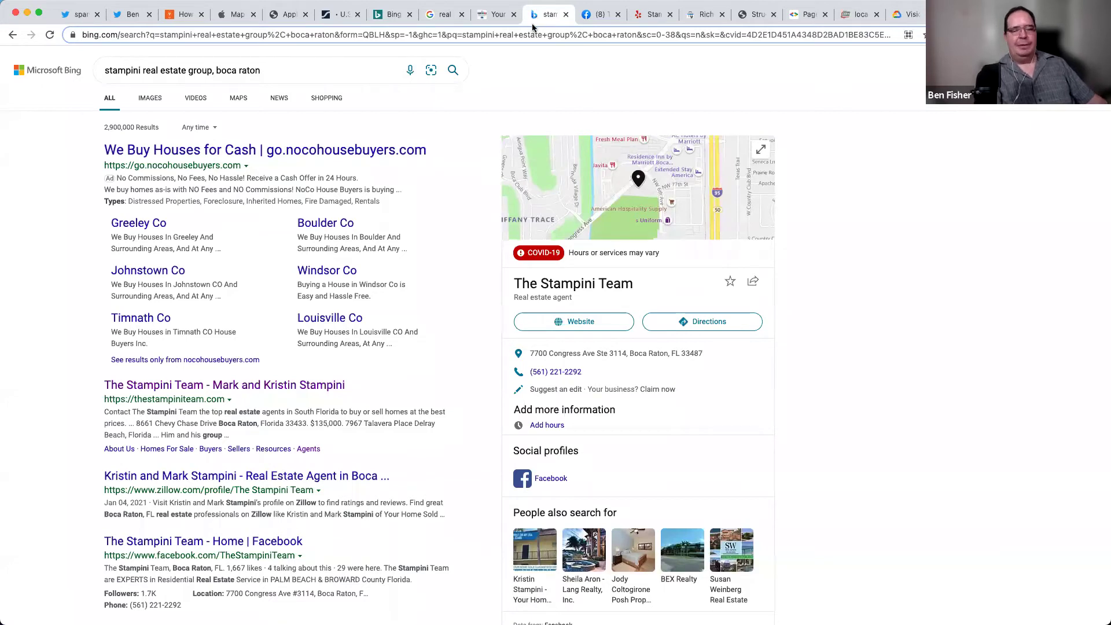
# Review the "real estate agent boca raton fl" results, examining the Google Screened agents, the ad and the local map listings
pyautogui.click(488, 16)
pyautogui.click(446, 18)
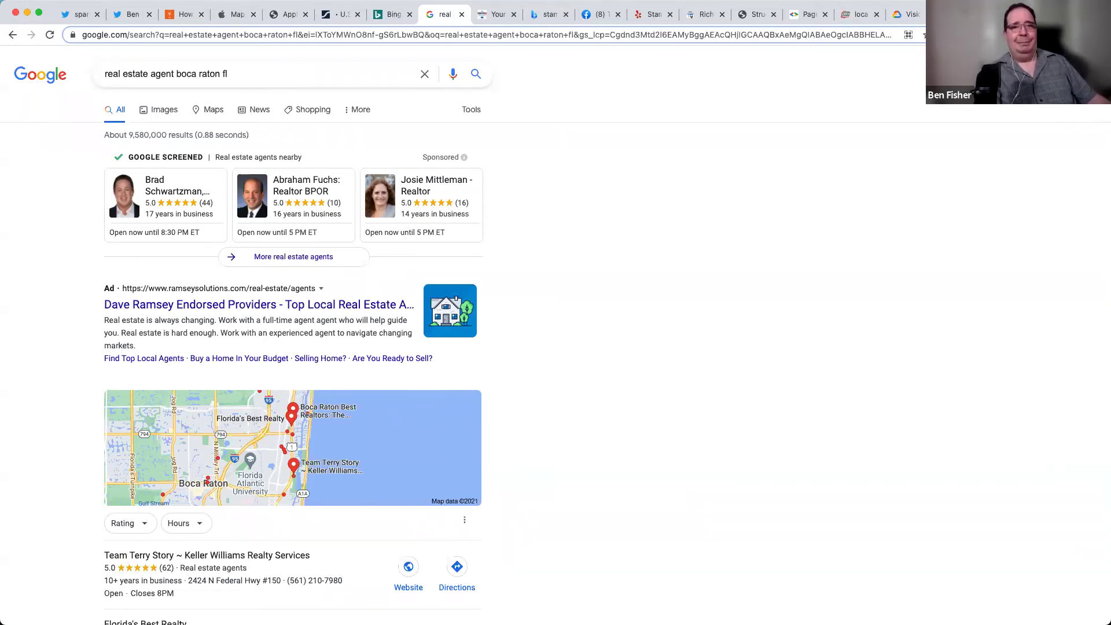
pyautogui.click(484, 22)
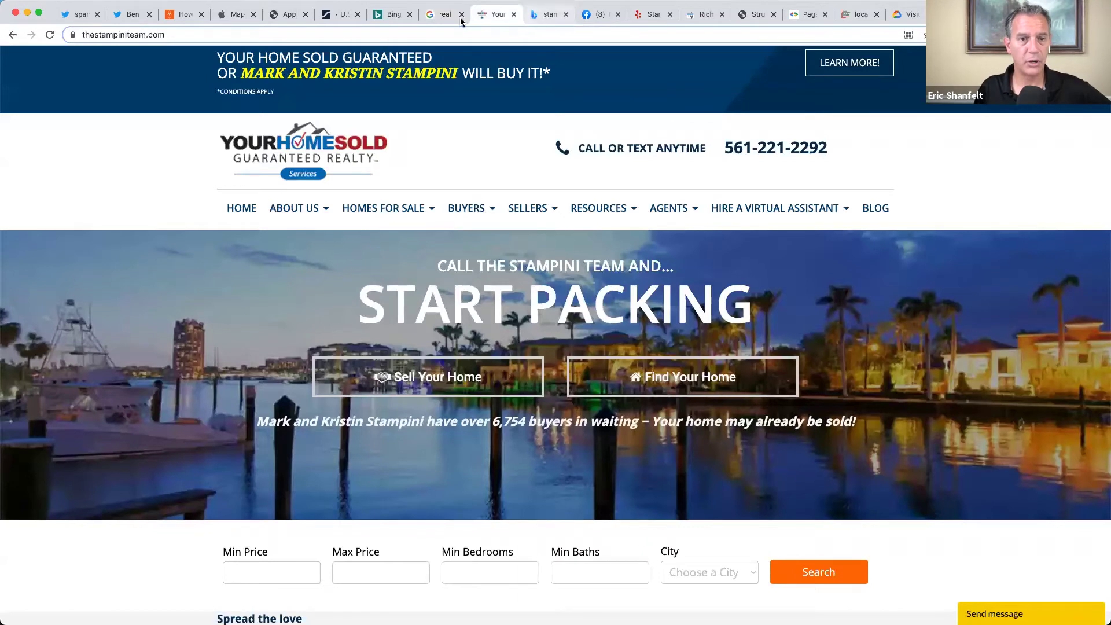
pyautogui.click(462, 22)
pyautogui.scroll(-1, 370, 232)
pyautogui.scroll(-2, 405, 202)
pyautogui.scroll(3, 463, 145)
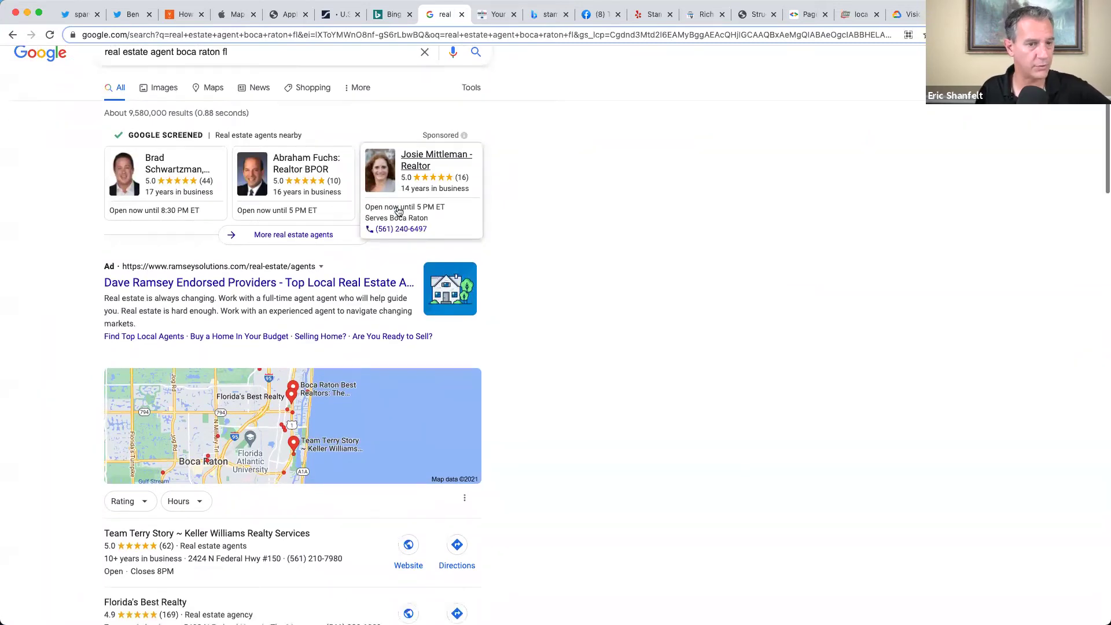
pyautogui.scroll(-2, 415, 214)
pyautogui.scroll(2, 416, 214)
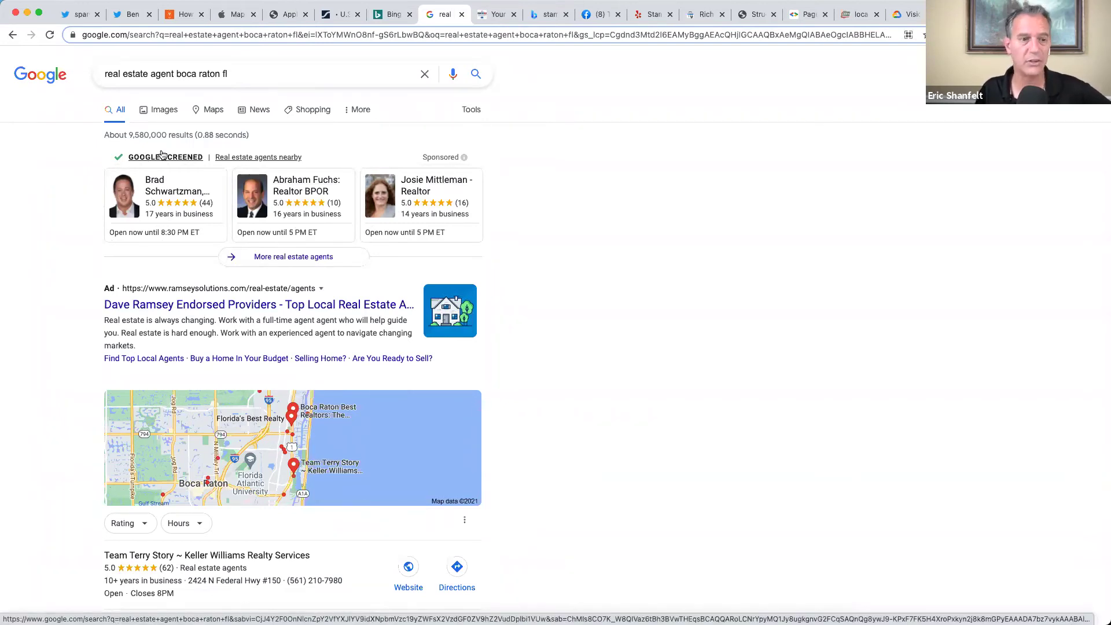
pyautogui.scroll(-3, 559, 222)
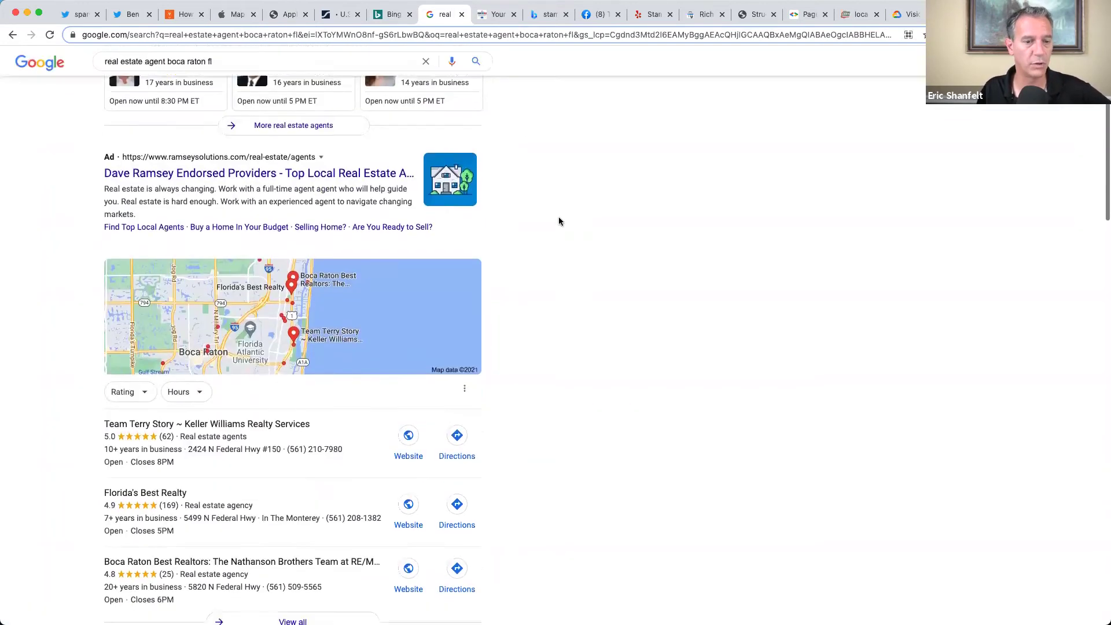
pyautogui.scroll(-3, 559, 221)
# Expand the local map results to all businesses and look through the listed Boca Raton real estate agents
pyautogui.click(295, 449)
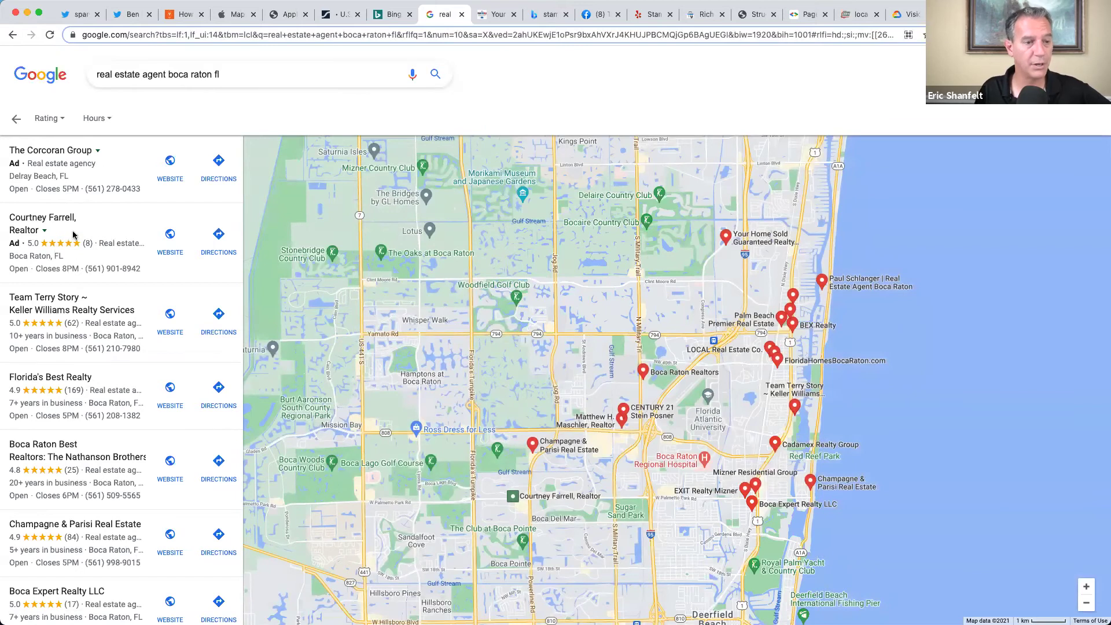
pyautogui.scroll(-5, 71, 289)
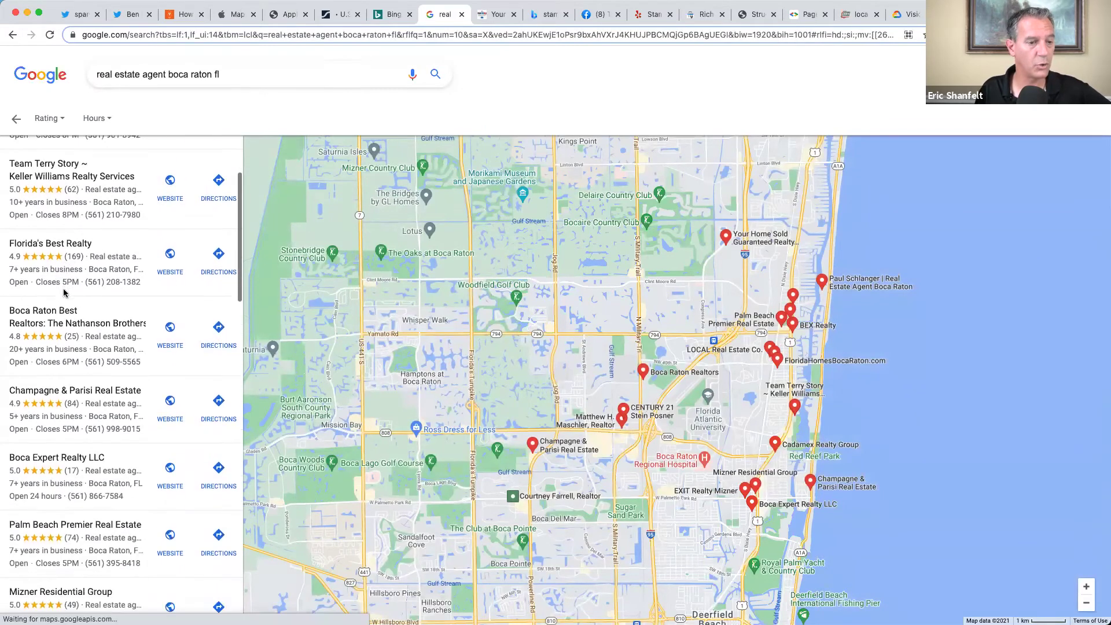
pyautogui.scroll(-2, 63, 289)
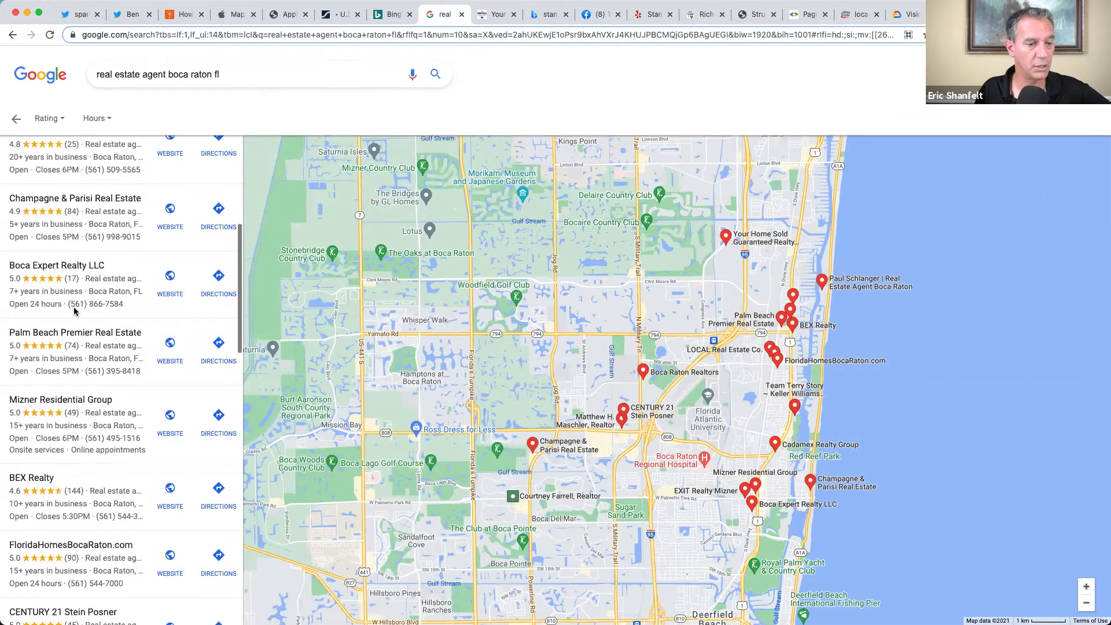
pyautogui.scroll(-4, 77, 313)
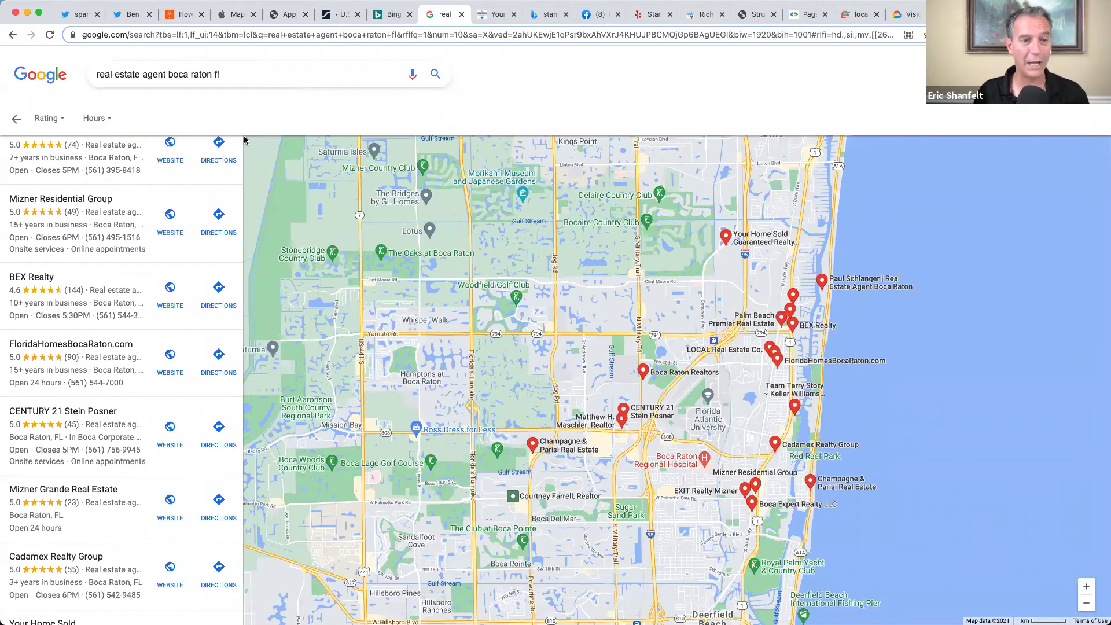
# Revisit the website's home page and bring up The Stampini Team's Facebook page
pyautogui.click(502, 21)
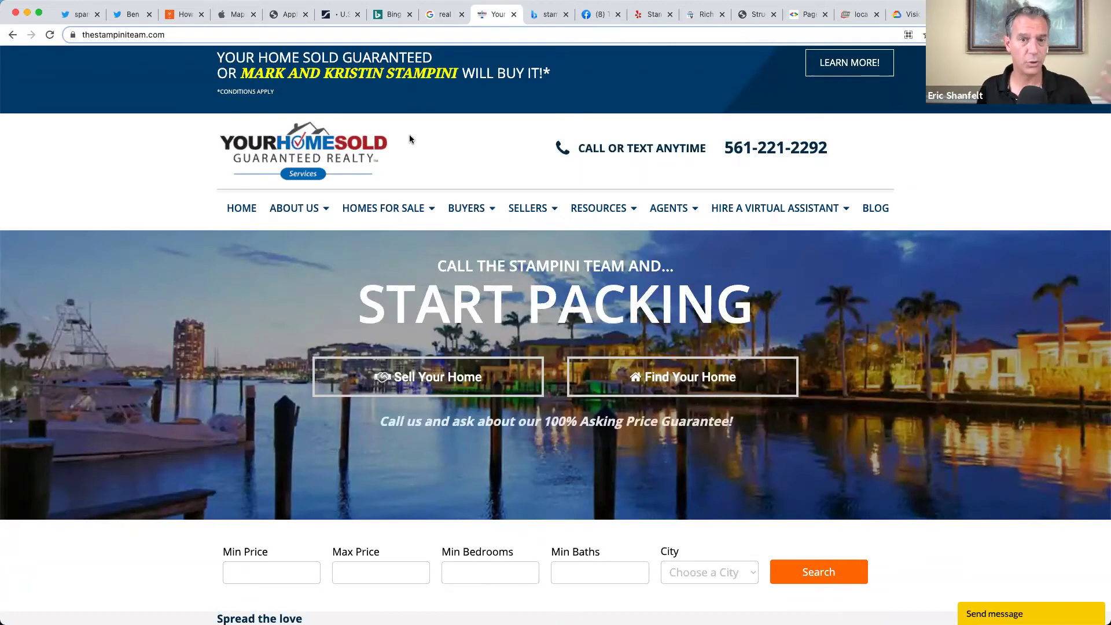
pyautogui.click(605, 21)
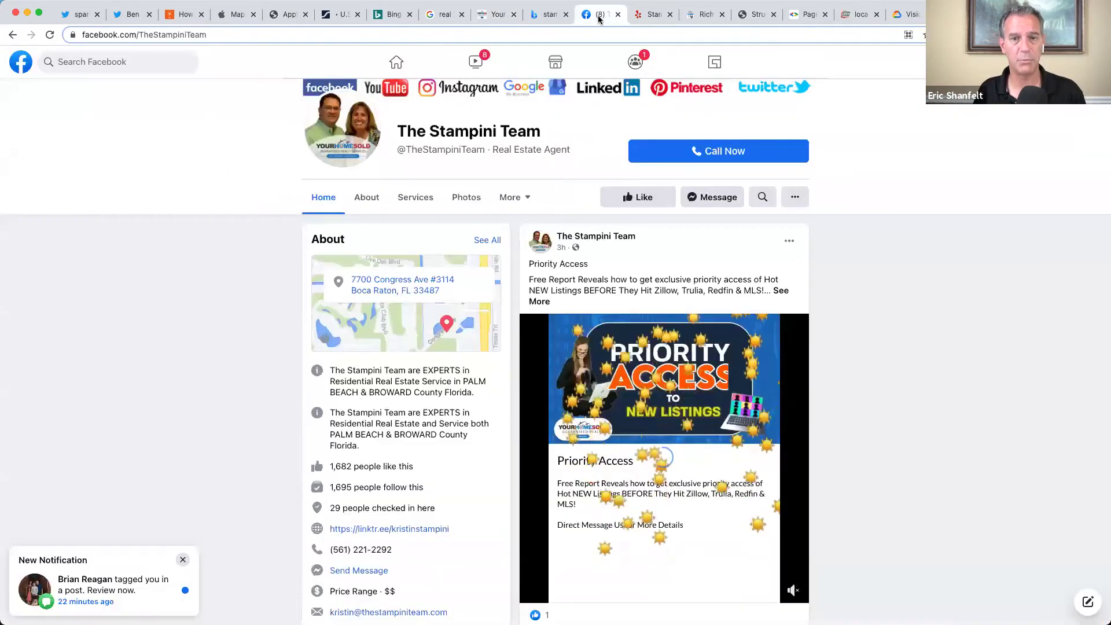
# Review the Yelp results for "stampini real estate" in Boca Raton, FL, examining both agents' listings
pyautogui.click(641, 18)
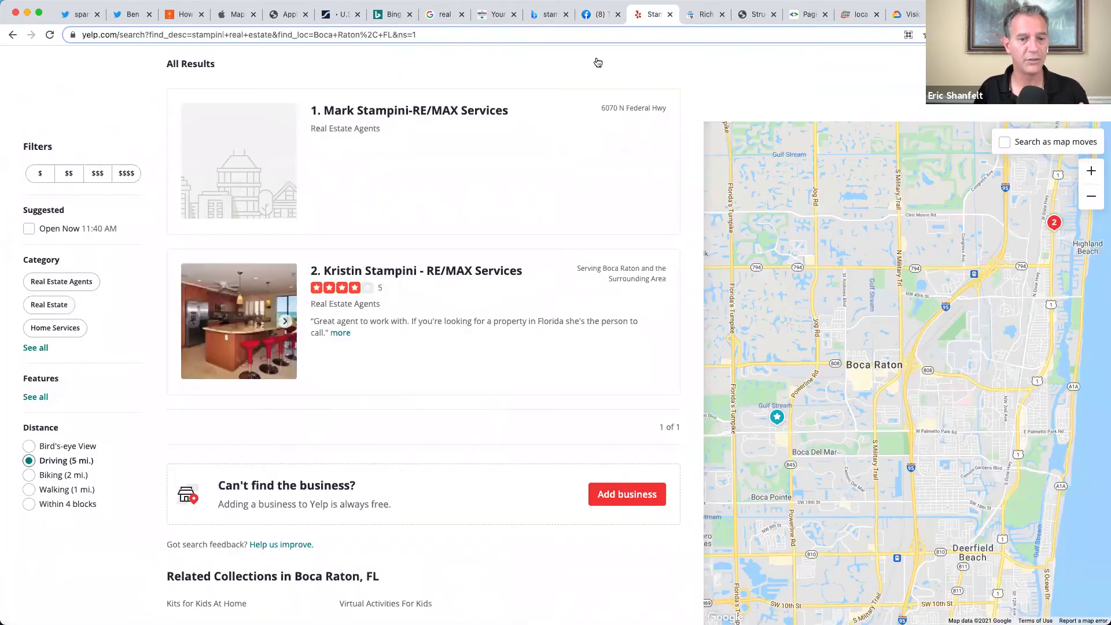
pyautogui.scroll(2, 451, 272)
pyautogui.scroll(-2, 452, 272)
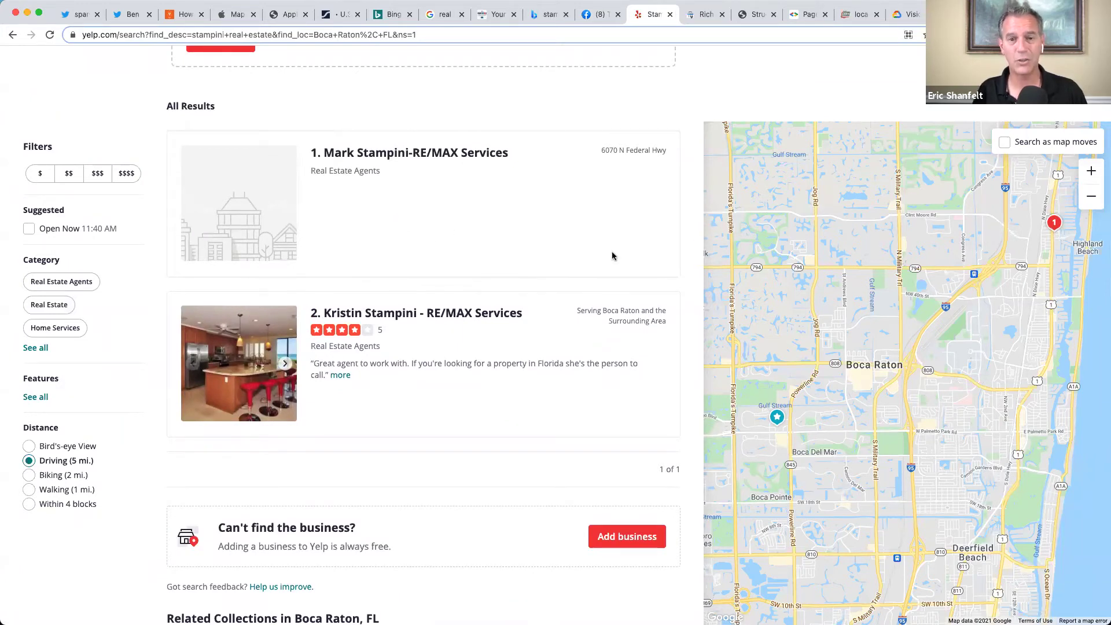
pyautogui.scroll(-1, 599, 229)
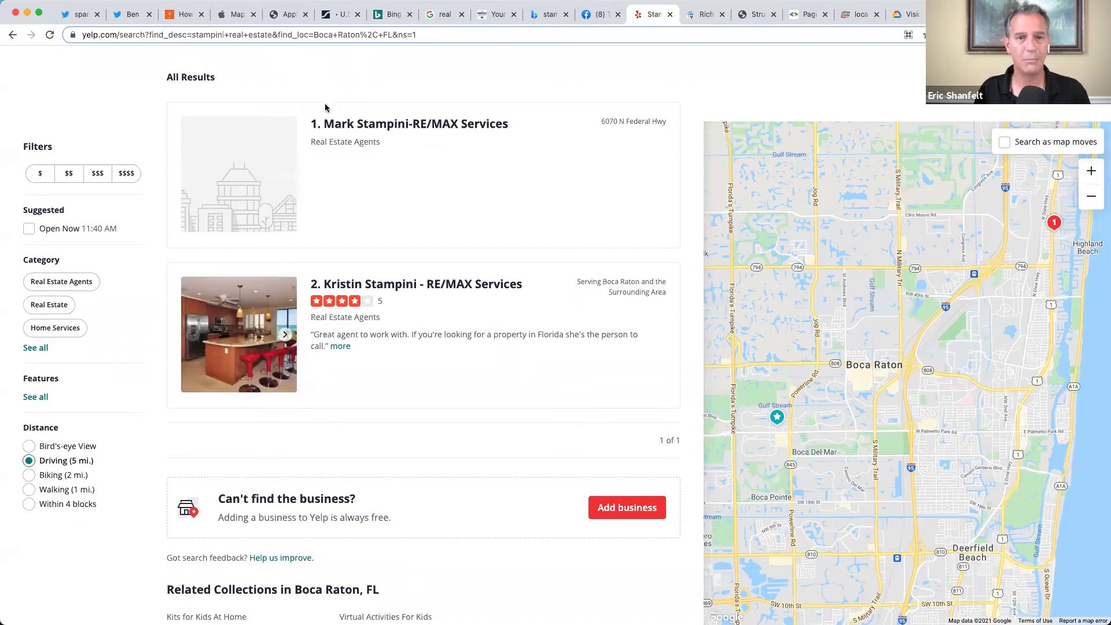
# Check Your Home Sold Guaranteed Realty's location on the Google local results map against the Yelp listings
pyautogui.click(444, 17)
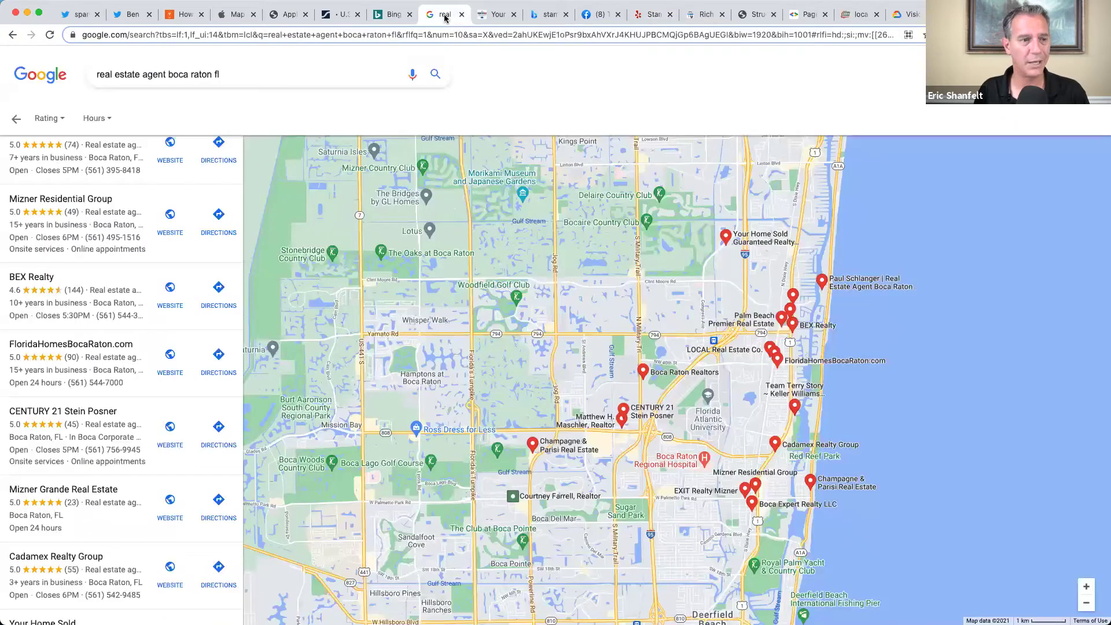
pyautogui.scroll(3, 769, 186)
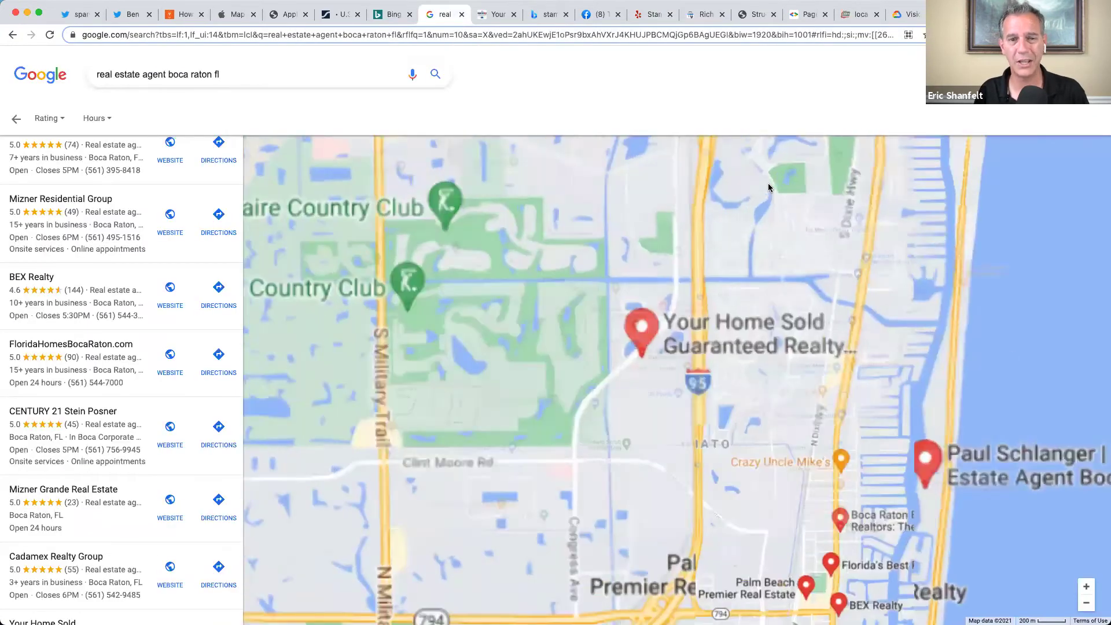
pyautogui.scroll(-5, 768, 187)
pyautogui.click(640, 19)
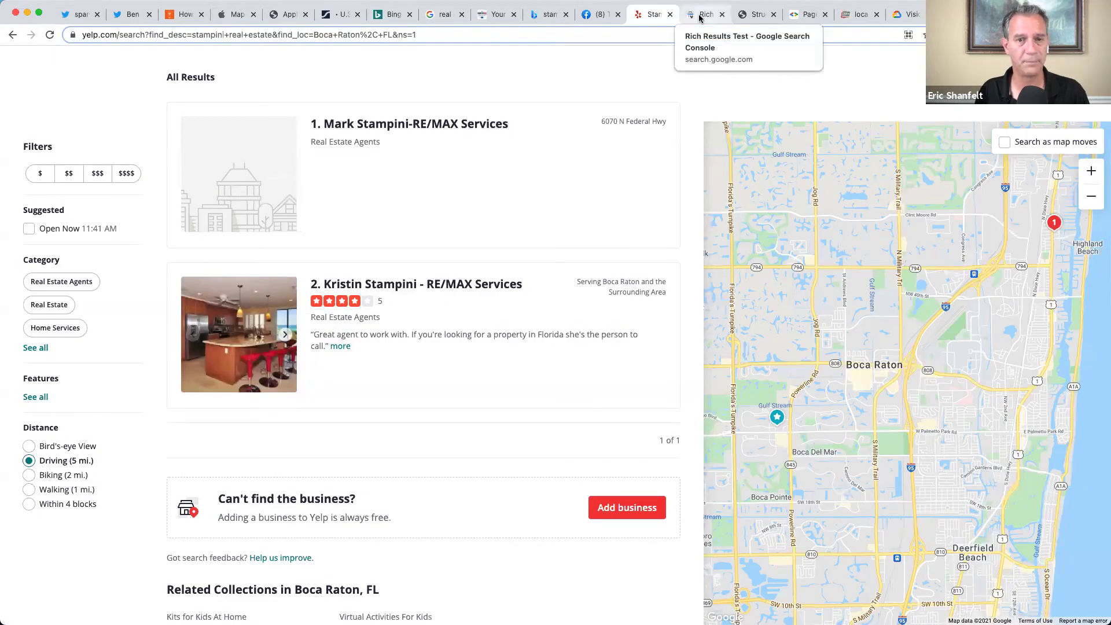
# Close the Rich Results Test and the two testing pages after it, and dismiss the LocalPics page after viewing it
pyautogui.click(722, 14)
pyautogui.click(721, 15)
pyautogui.click(722, 15)
pyautogui.click(710, 15)
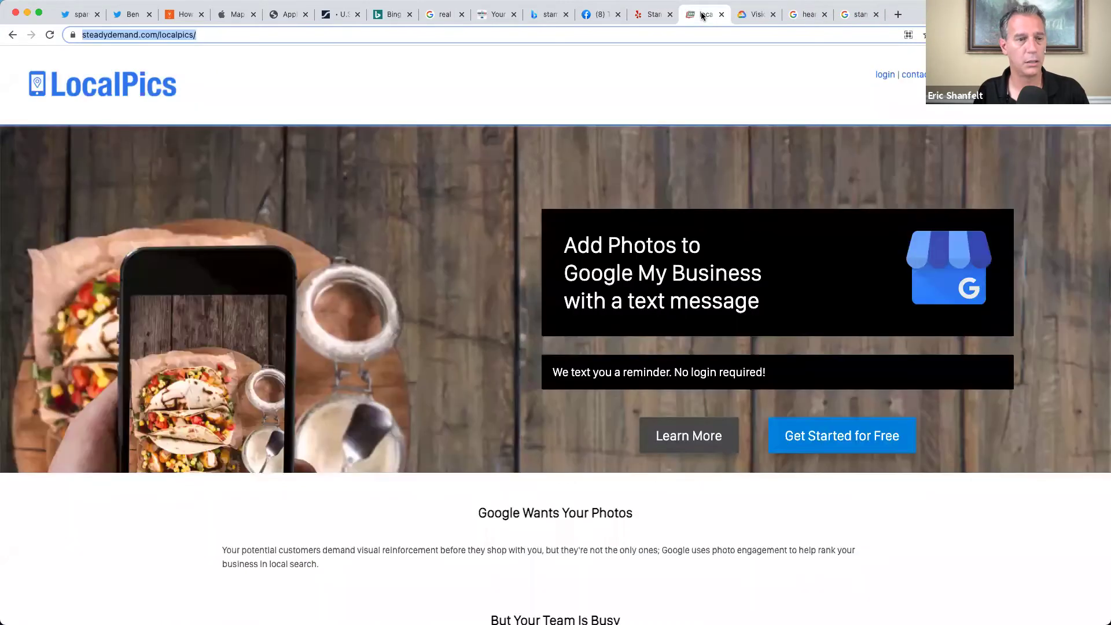
pyautogui.click(722, 14)
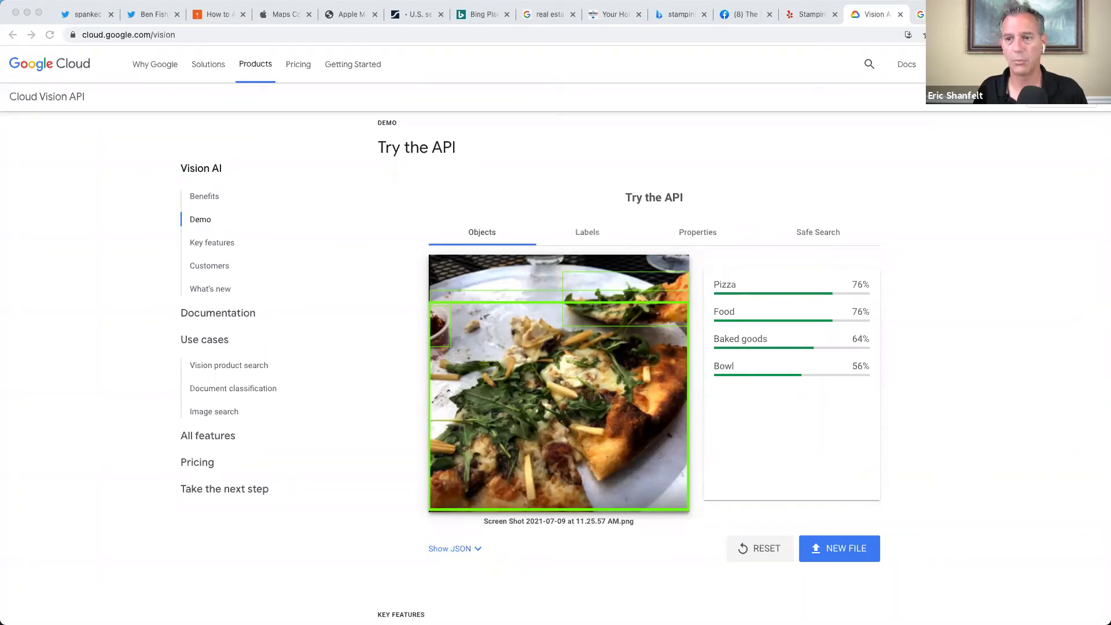
# Open the Google My Business list of managed businesses at business.google.com in a new page
pyautogui.press('super+t')
pyautogui.write('business')
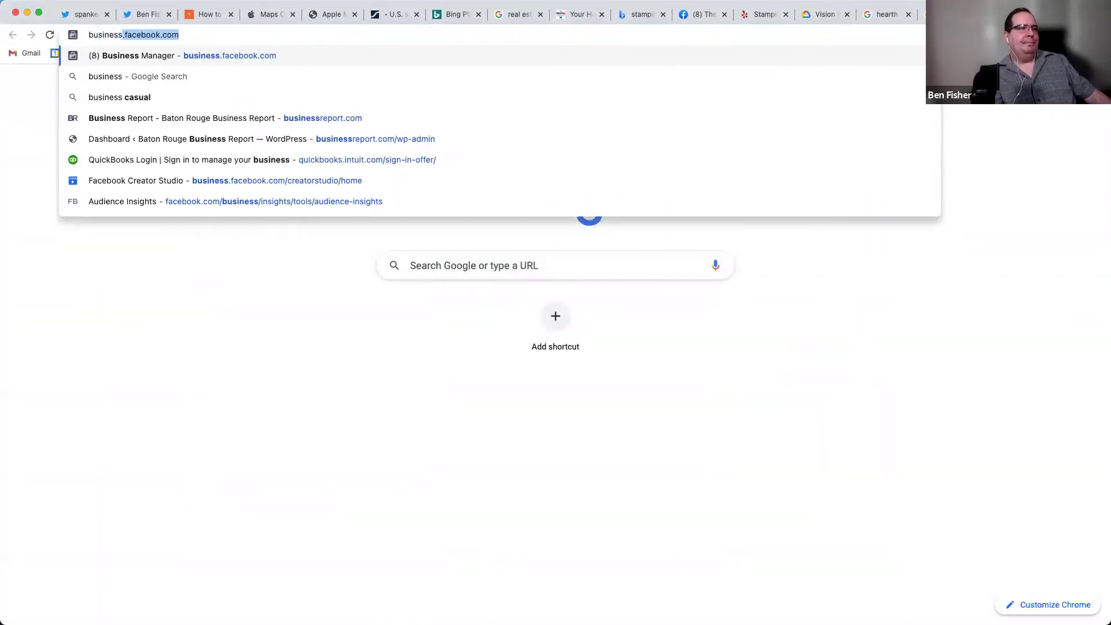
pyautogui.write('.')
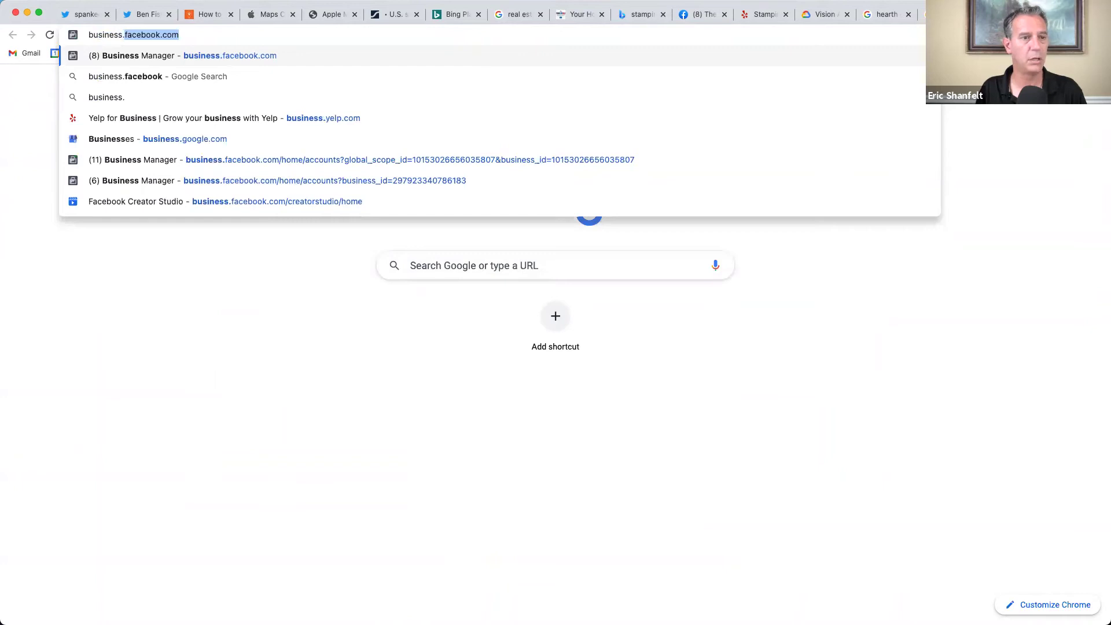
pyautogui.write('google')
pyautogui.press('Return')
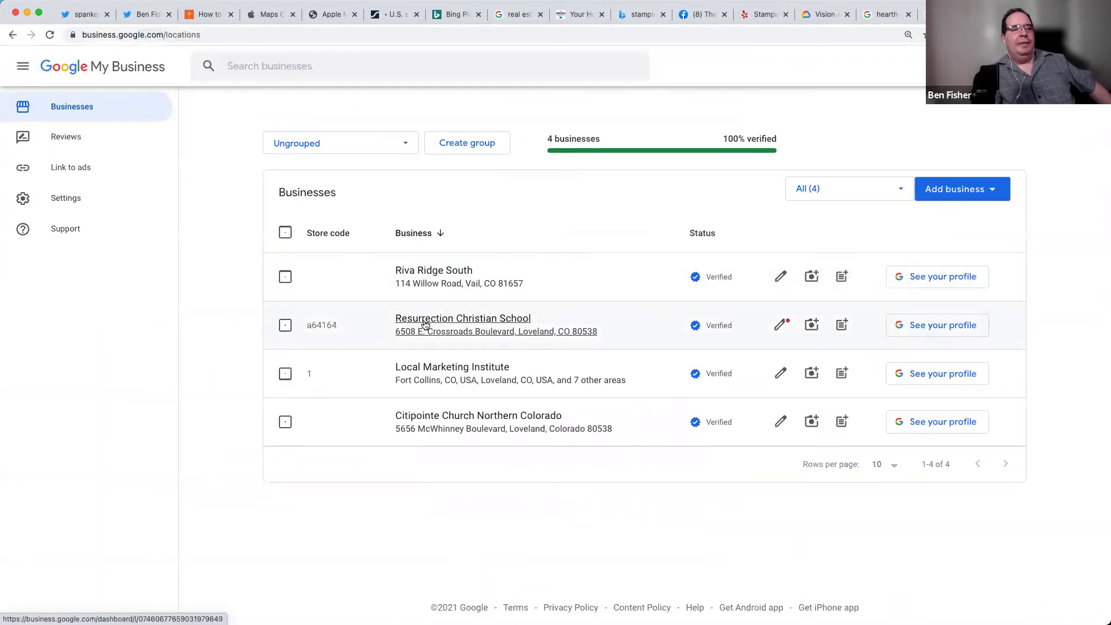
# Open the website builder for Resurrection Christian School and look through the site preview's photos, updates and testimonials
pyautogui.click(424, 320)
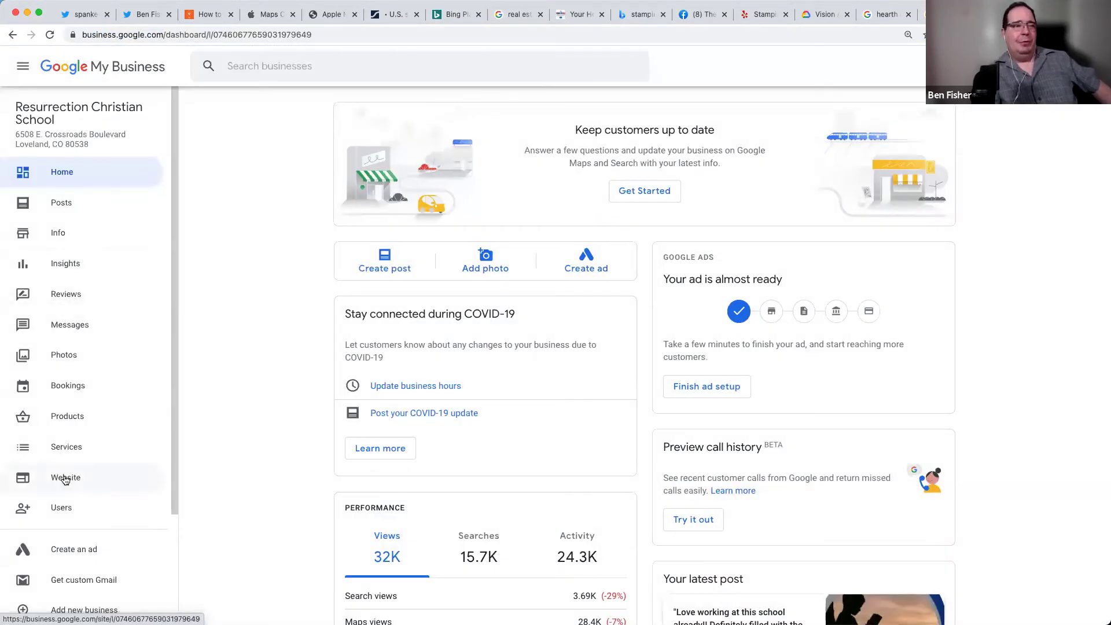
pyautogui.click(65, 478)
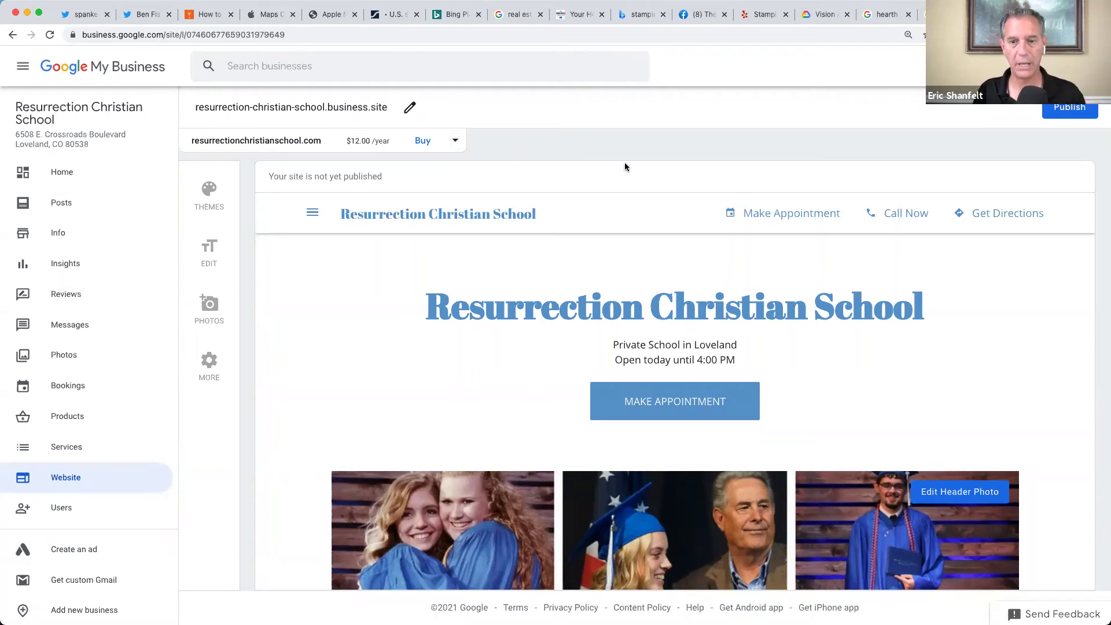
pyautogui.scroll(-15, 593, 234)
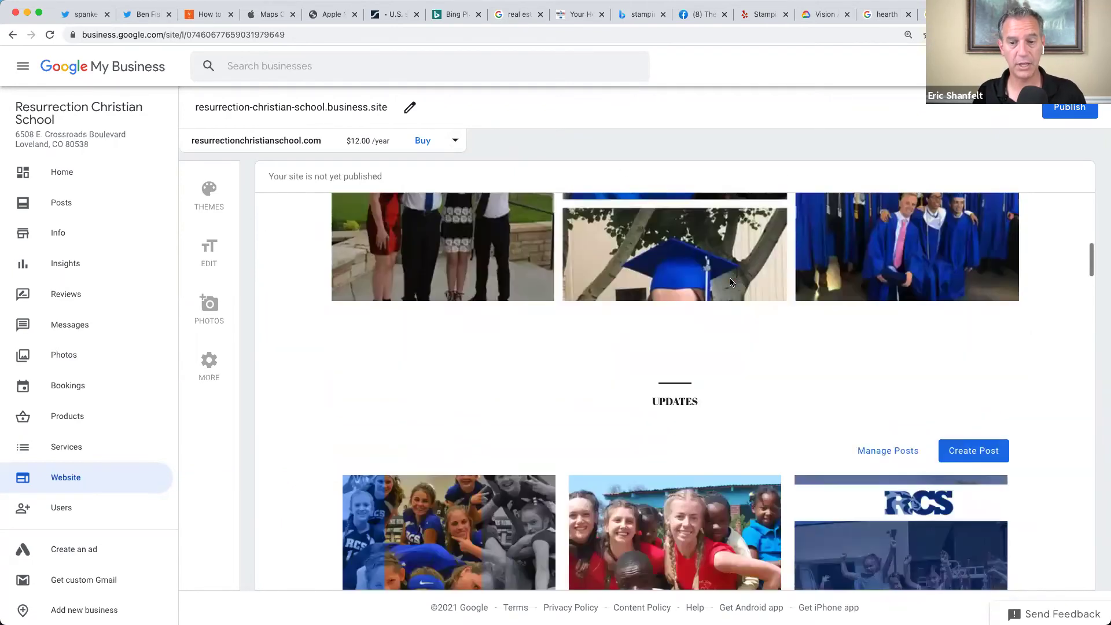
pyautogui.scroll(-15, 731, 283)
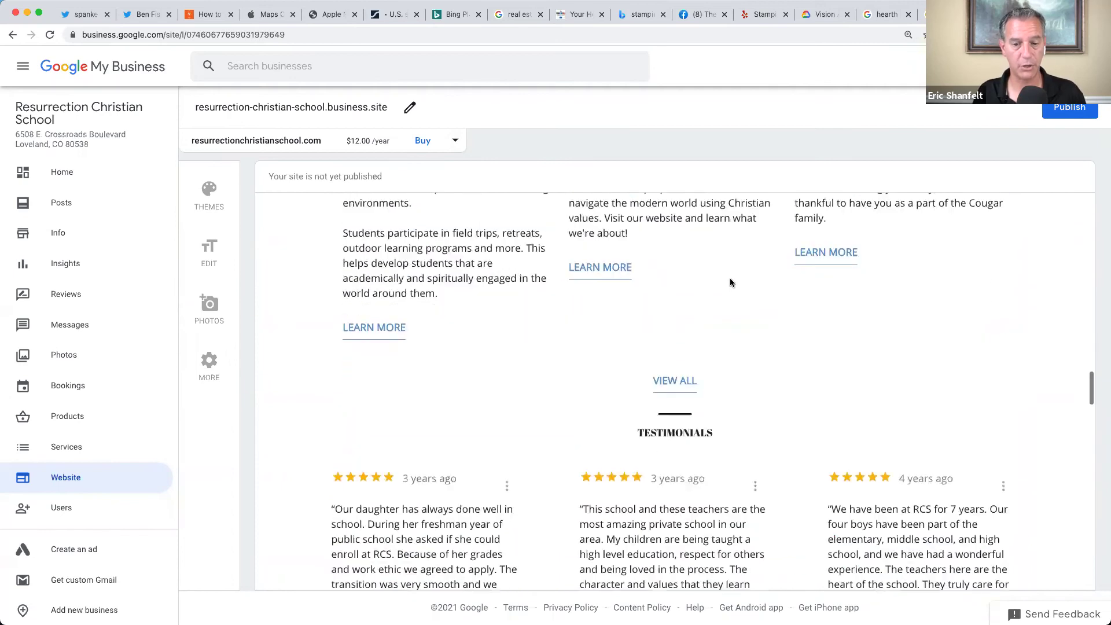
pyautogui.scroll(-15, 731, 282)
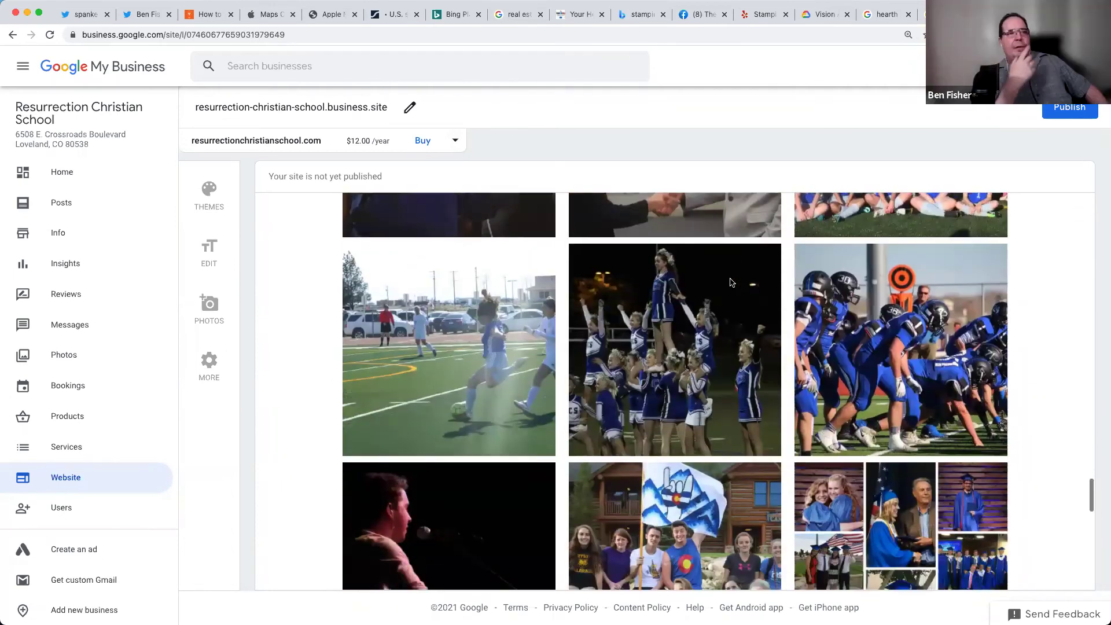
pyautogui.scroll(15, 730, 283)
pyautogui.scroll(15, 730, 283)
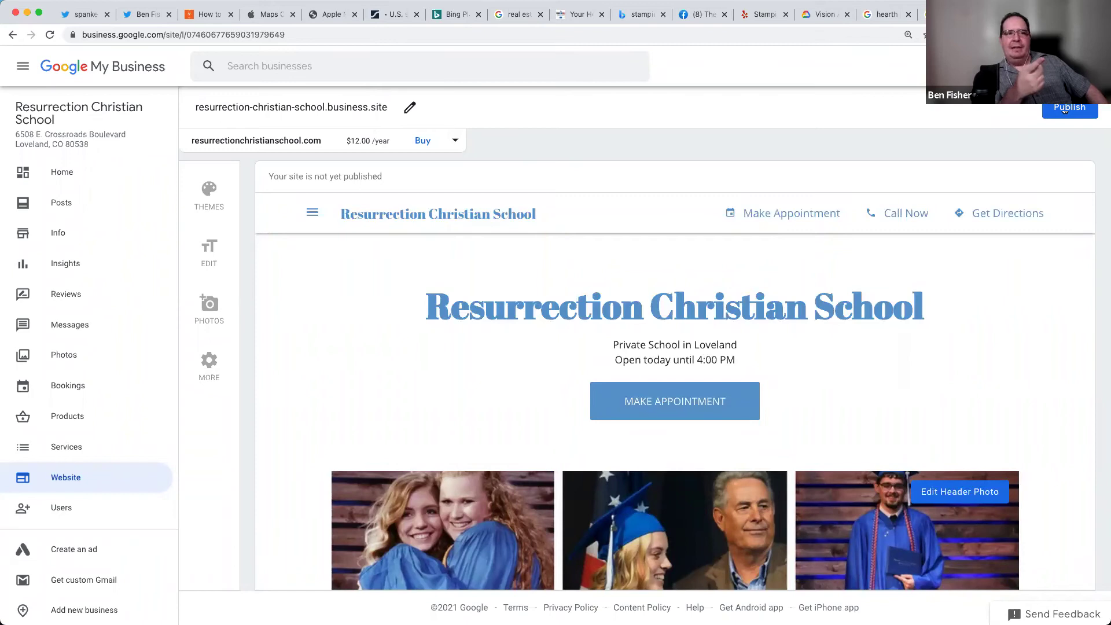
# Open the site address settings, disable making it the website address on Google Search & Maps, and cancel the change
pyautogui.click(409, 113)
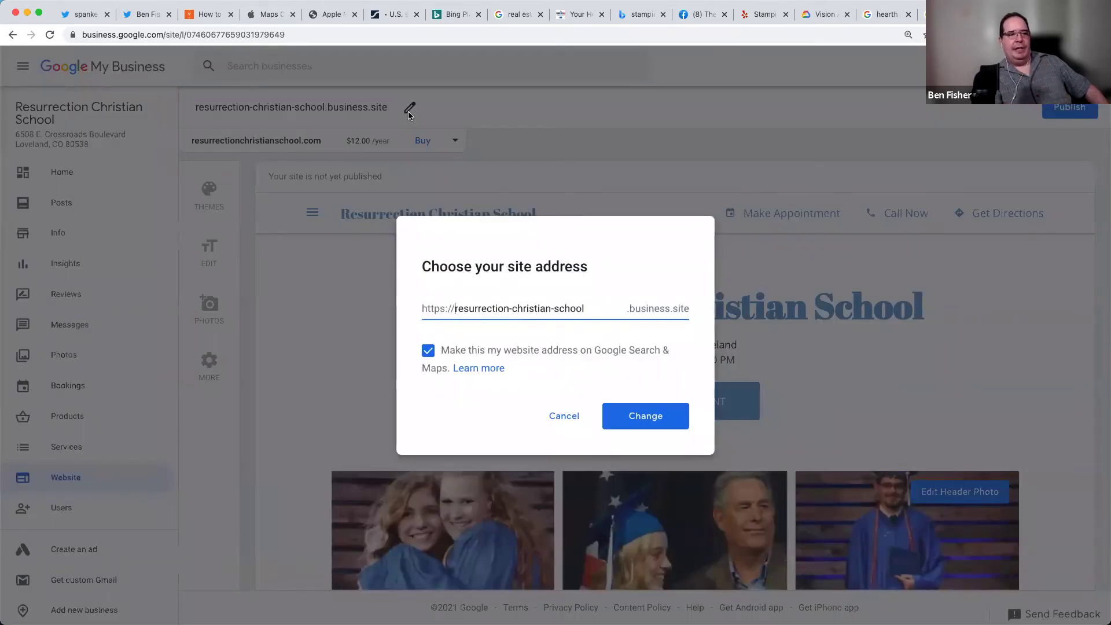
pyautogui.click(429, 353)
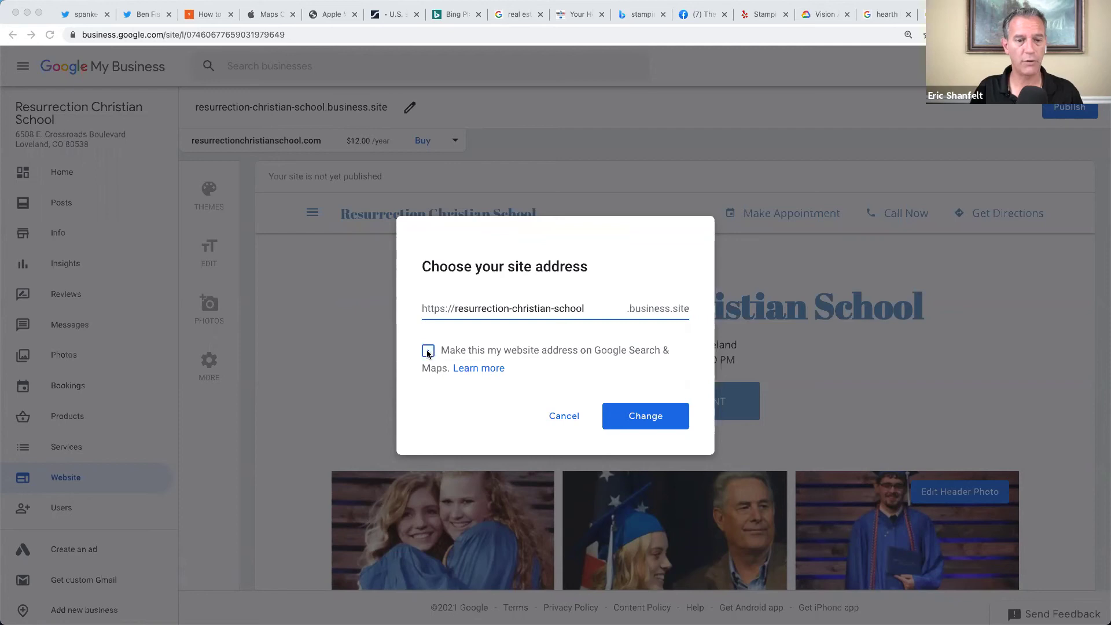
pyautogui.click(449, 341)
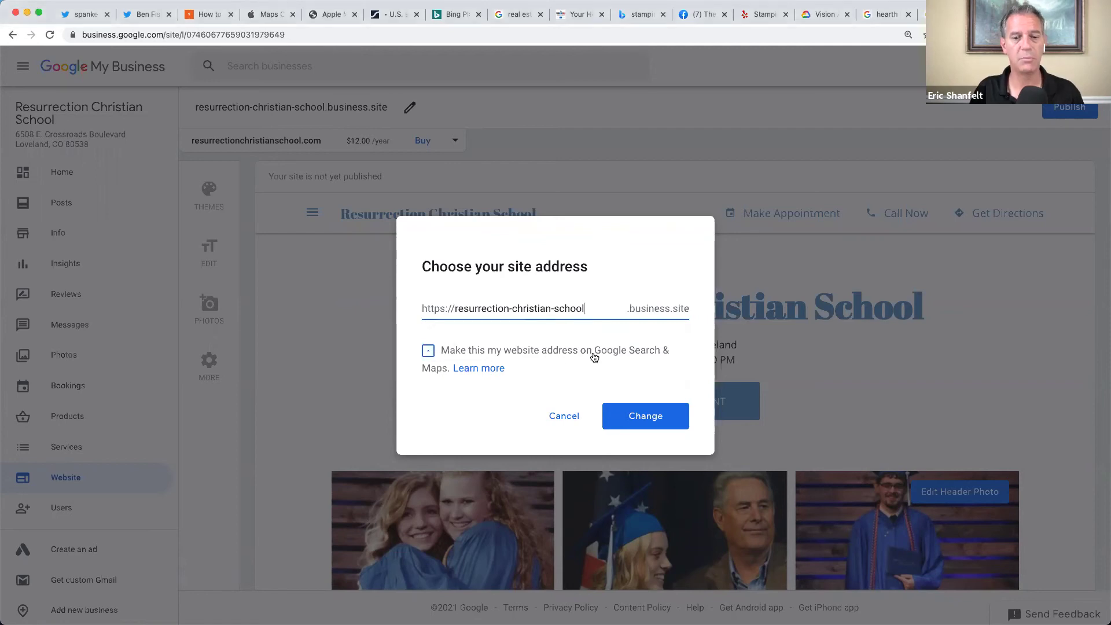
pyautogui.click(566, 417)
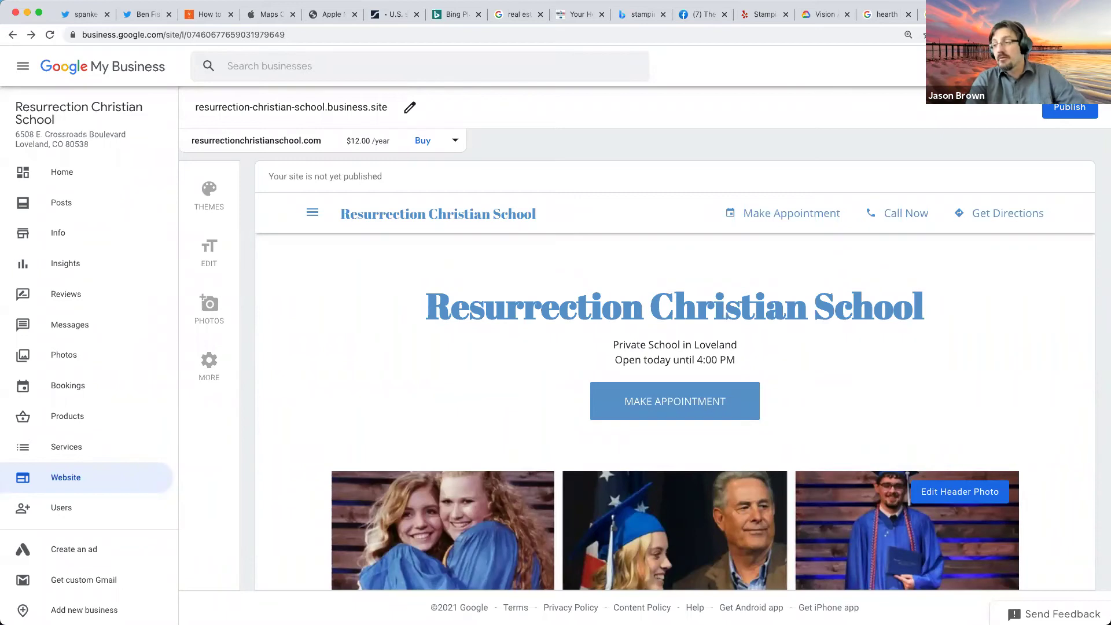
# View the Your Biz Watchdog image, close it and return to the school's website builder
pyautogui.hotkey('ctrl', 'Tab')
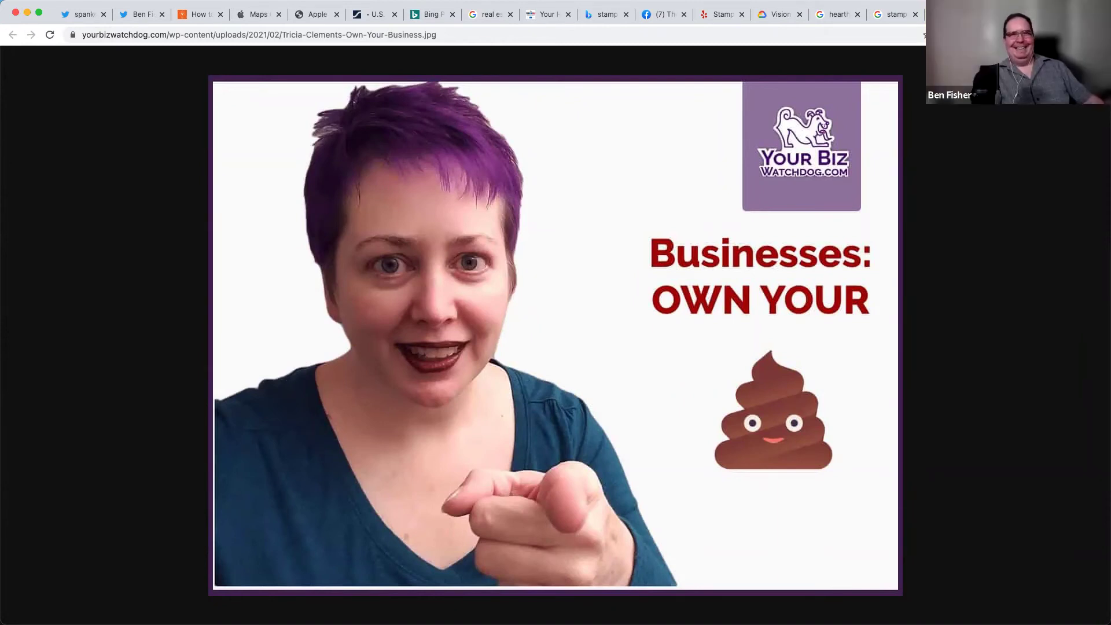
pyautogui.press('super+w')
pyautogui.press('super+Tab')
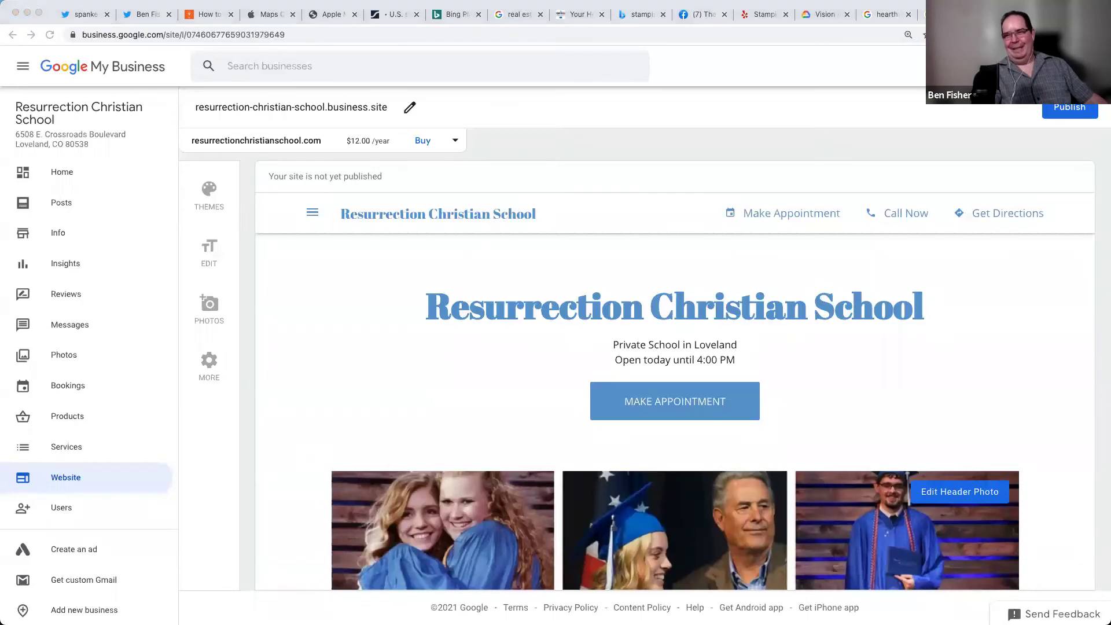